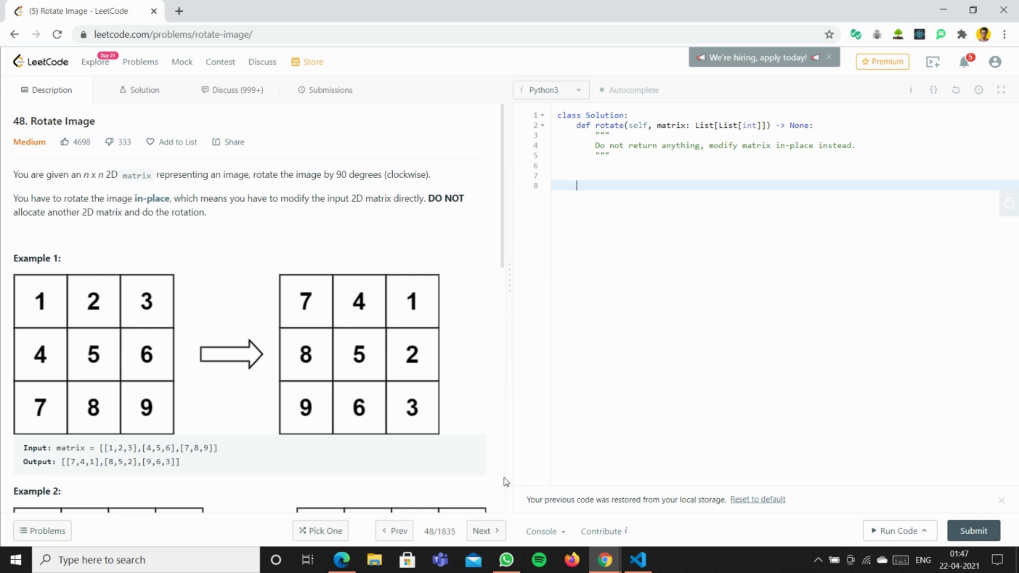
type("'''")
Paste the example input [[1,2,3],[4,5,6],[7,8,9]] into a docstring, one row per line.
key("Return")
key("Return")
key("Return")
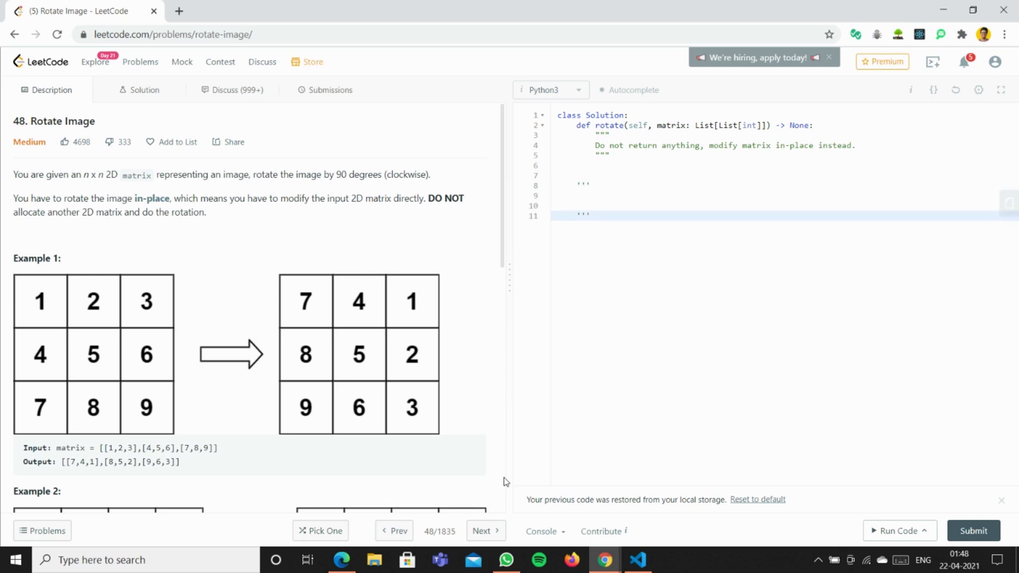
key("Up")
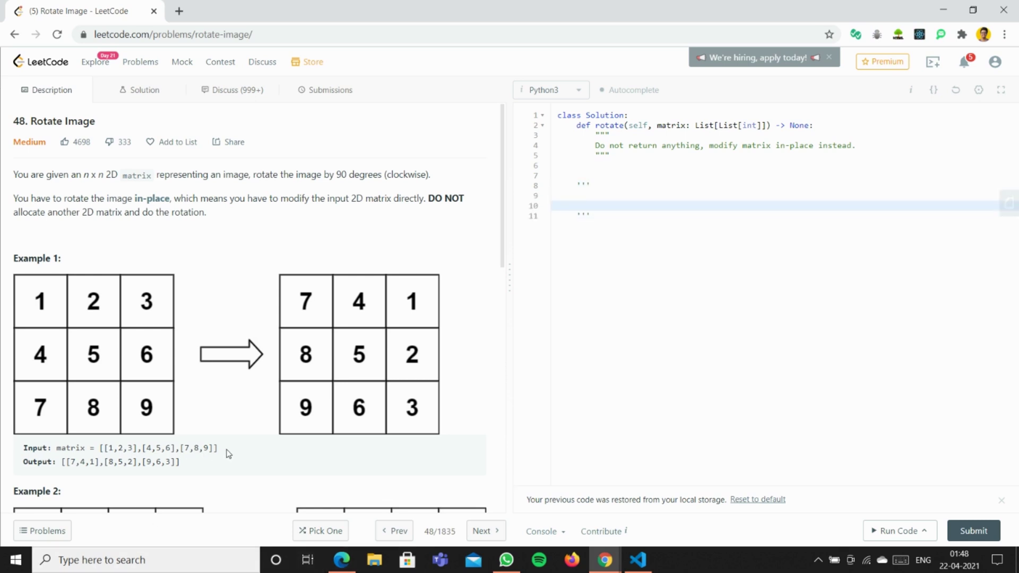
mouse_move(219, 448)
left_mouse_down()
mouse_move(74, 450)
mouse_move(99, 450)
left_mouse_up()
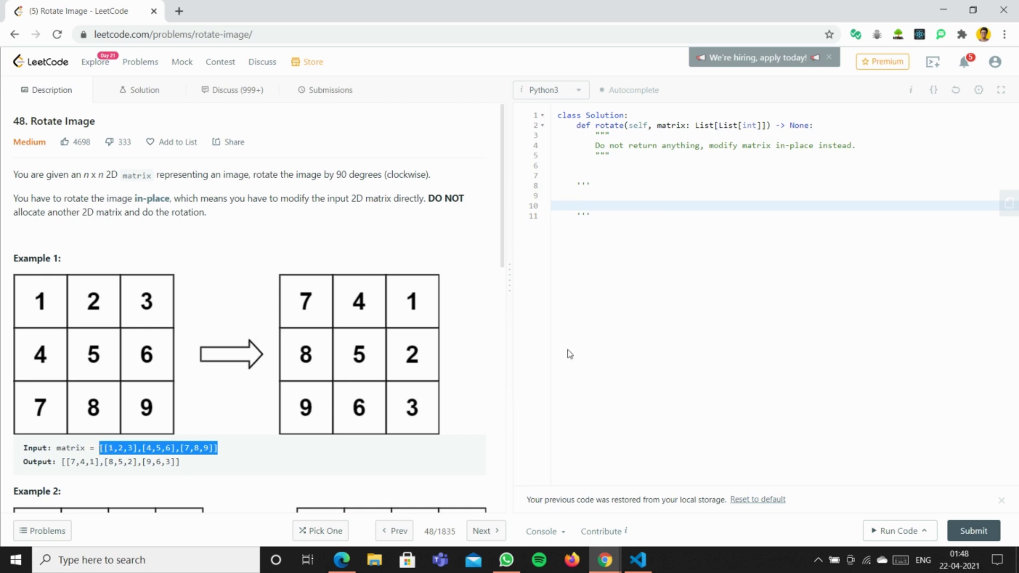
left_click(589, 208)
key("Up")
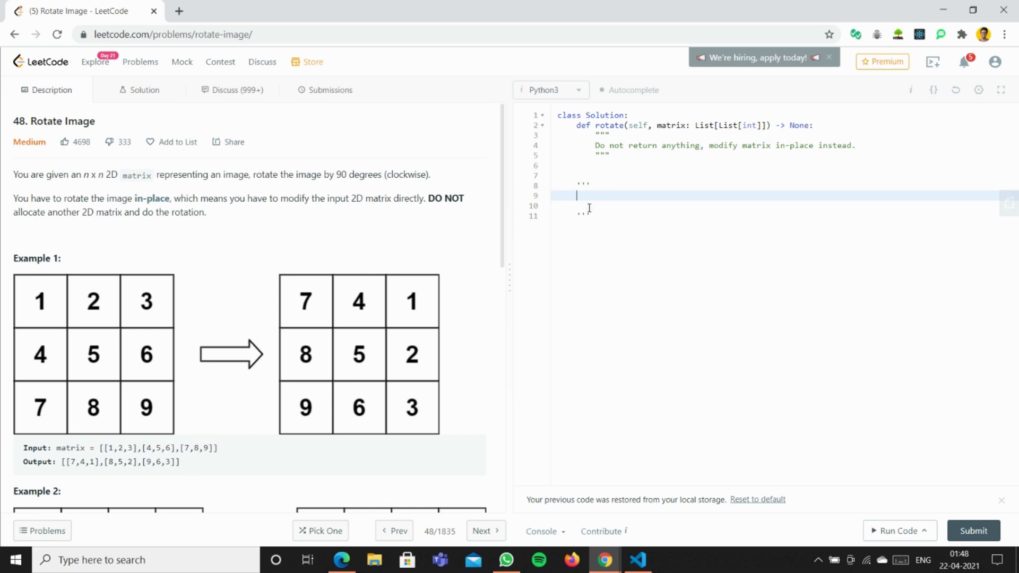
type("[[1,2,3],[4,5,6],[7,8,9]]")
key("Up")
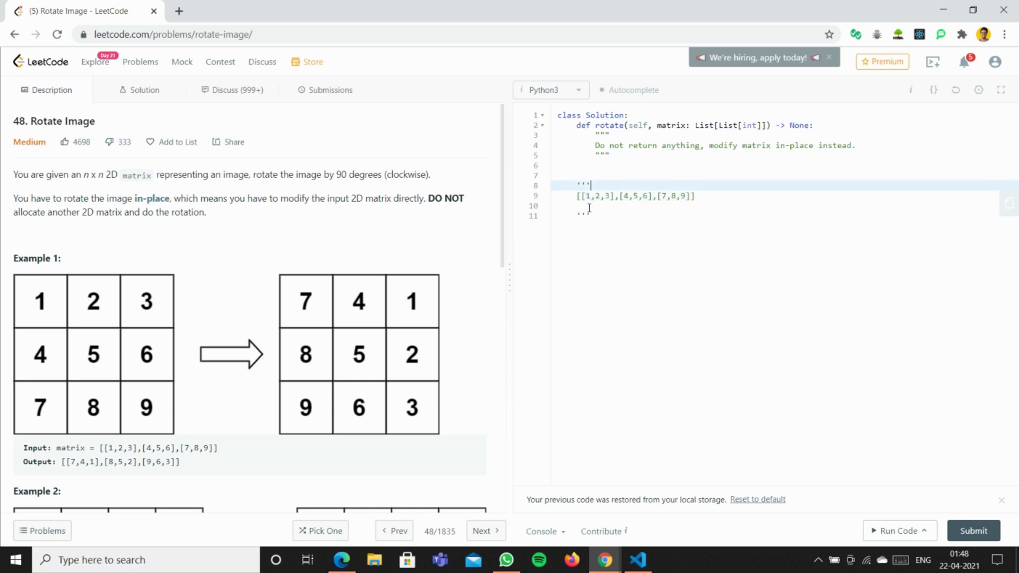
key("Down")
key("Right")
key("Right")
key("Right")
key("Right")
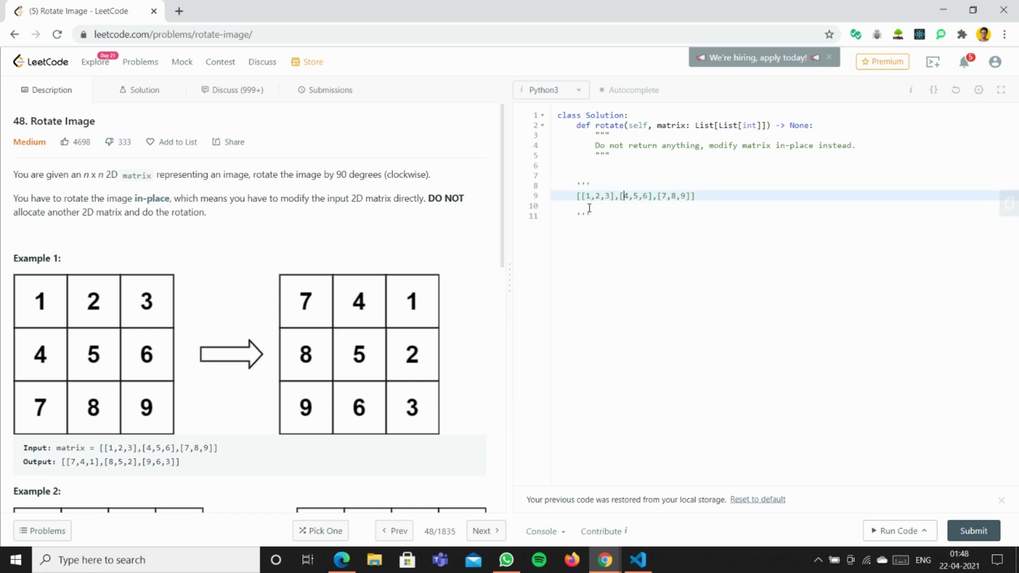
key("Return")
key("Right")
key("Right")
key("Right")
key("Right")
key("Right")
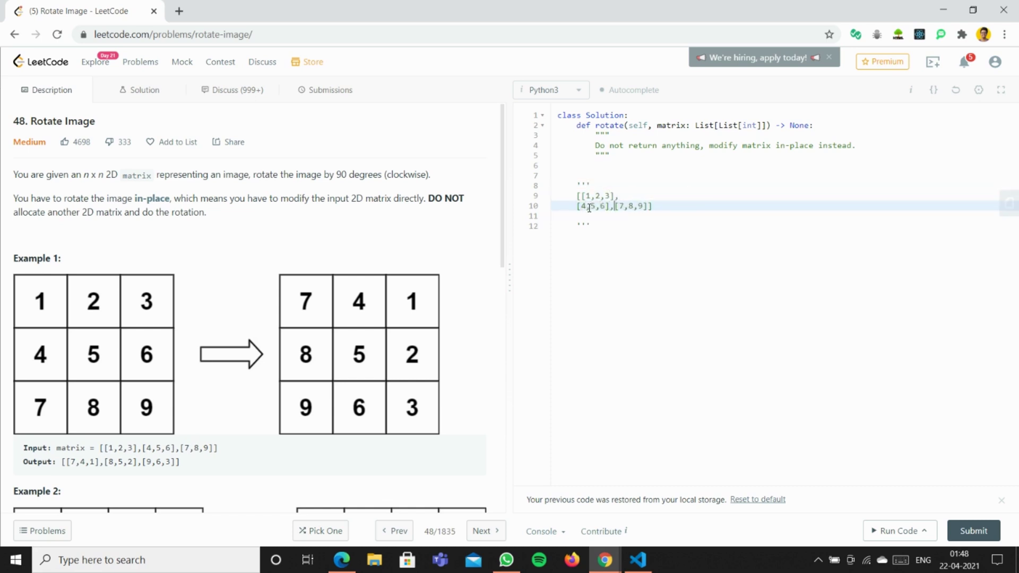
key("Return")
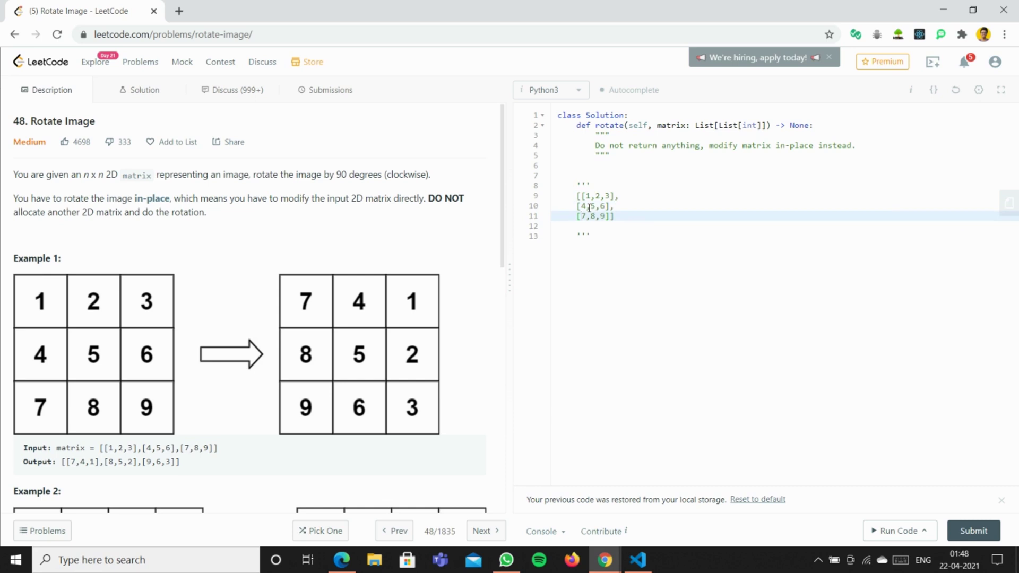
key("Up")
key("Down")
Paste the rotated output [[7,4,1],[8,5,2],[9,6,3]] below it, one row per line.
left_click_drag(181, 462, 62, 463)
key("ctrl+c")
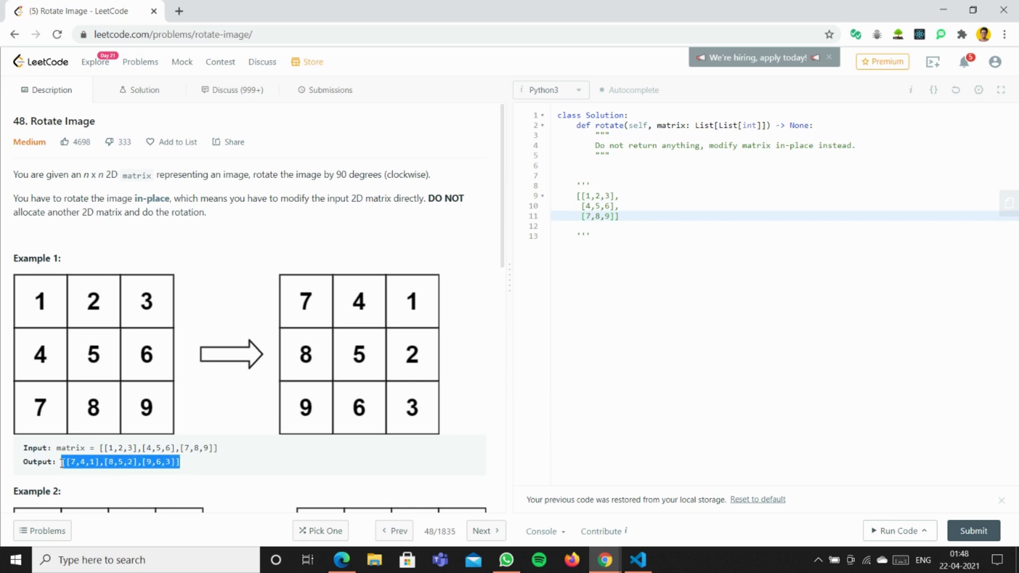
left_click(628, 218)
key("Return")
key("Return")
key("Return")
key("Return")
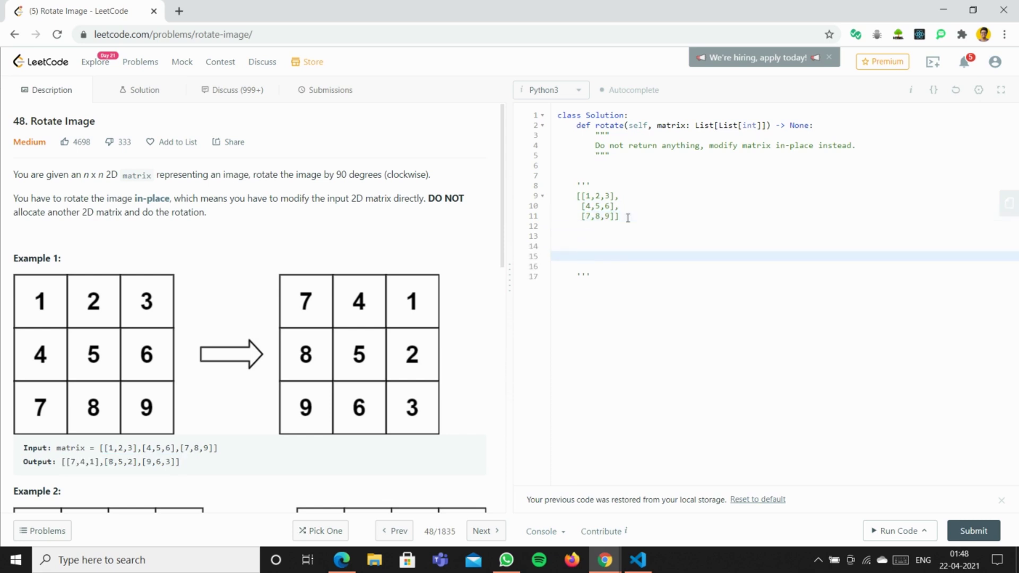
key("ctrl+v")
key("Home")
key("Right")
key("Right")
key("Right")
key("Left")
key("Left")
key("Left")
key("Return")
key("Right")
key("Right")
key("Right")
key("Right")
key("Right")
key("Right")
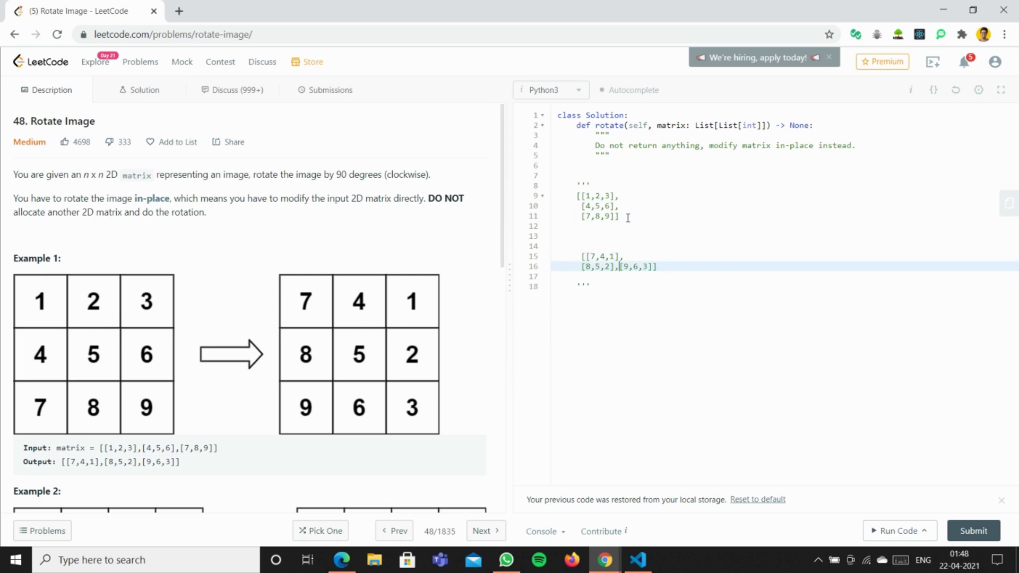
key("Return")
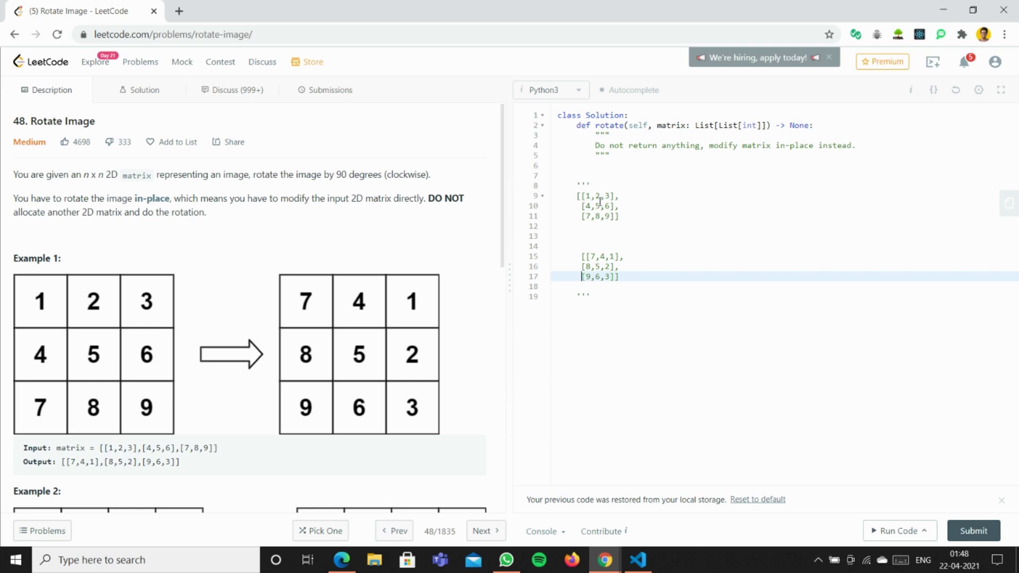
left_click(645, 218)
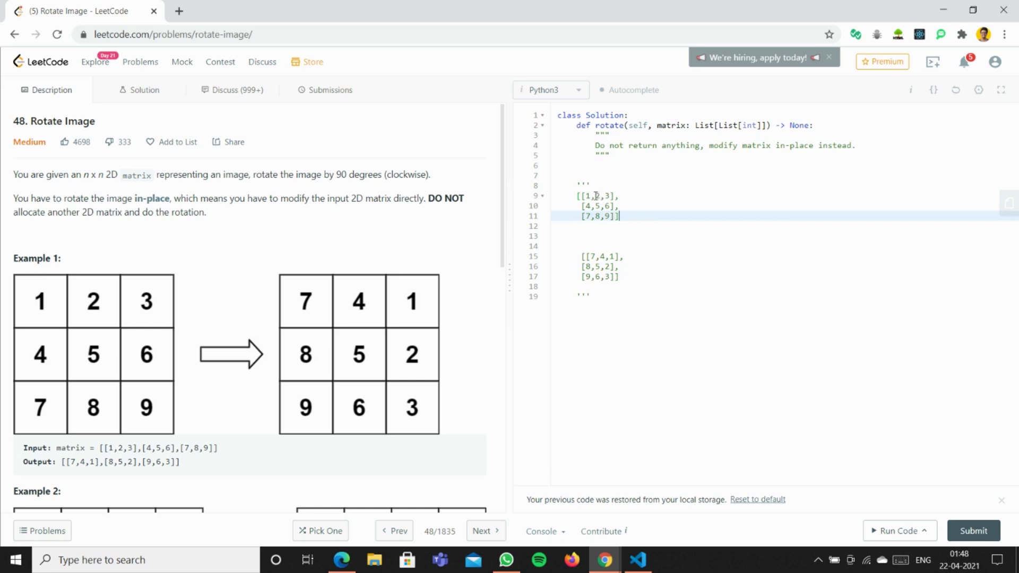
Write '[0,2] -> [2,0]' beside the [4,5,6] row of the example matrix.
double_click(599, 196)
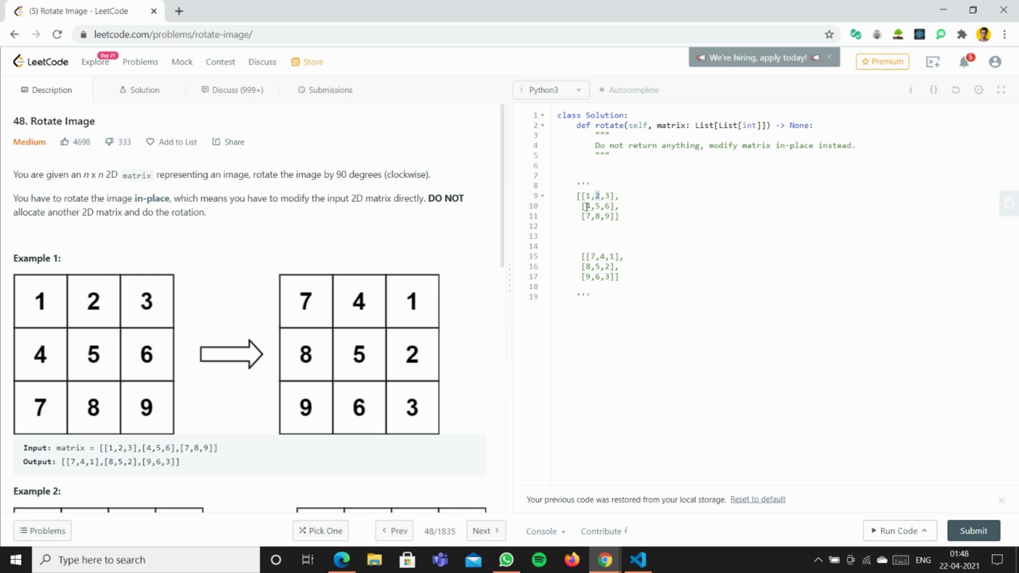
left_click(645, 200)
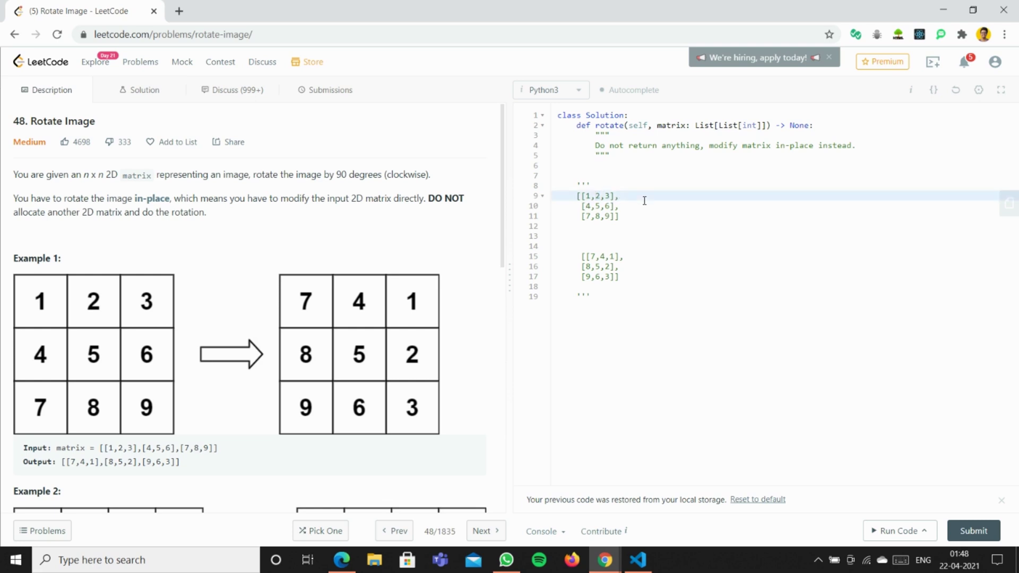
key("Down")
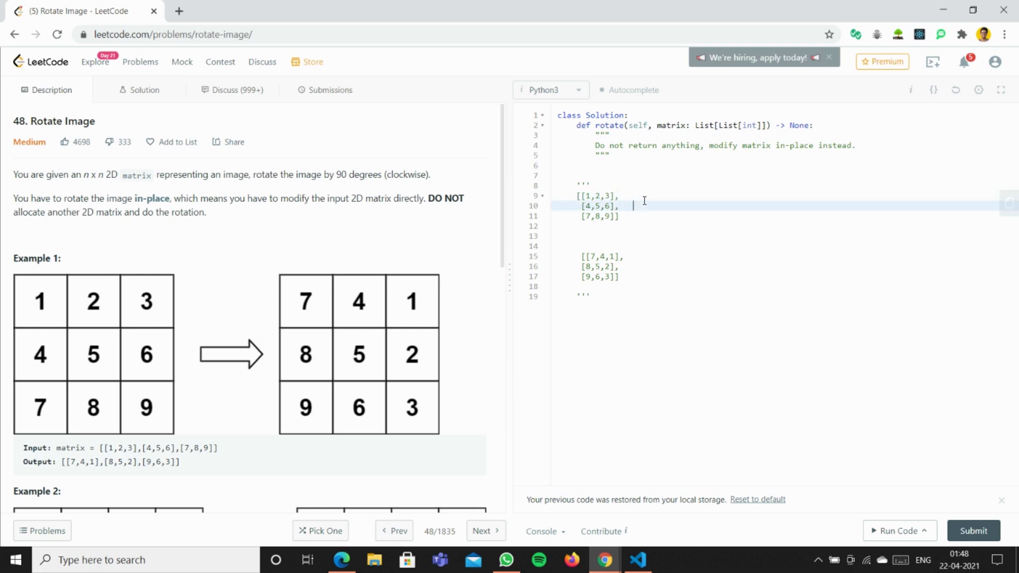
type("[]")
key("Left")
type("0,2")
key("Right")
type("->")
type(" []")
key("Left")
type("2")
type(",0")
Highlight the element 3 and the third row of the example matrix, then deselect.
left_click(606, 196)
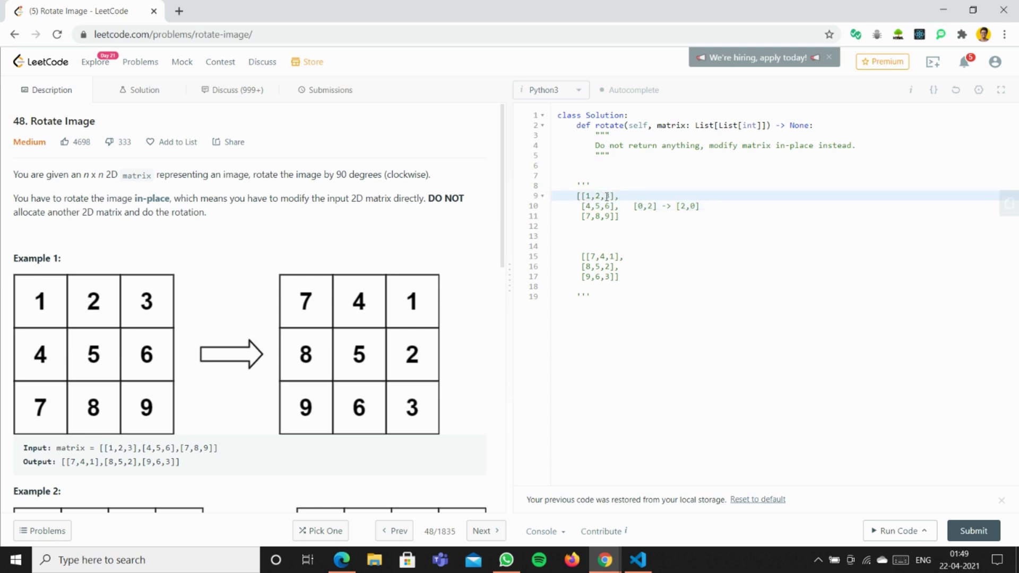
double_click(606, 196)
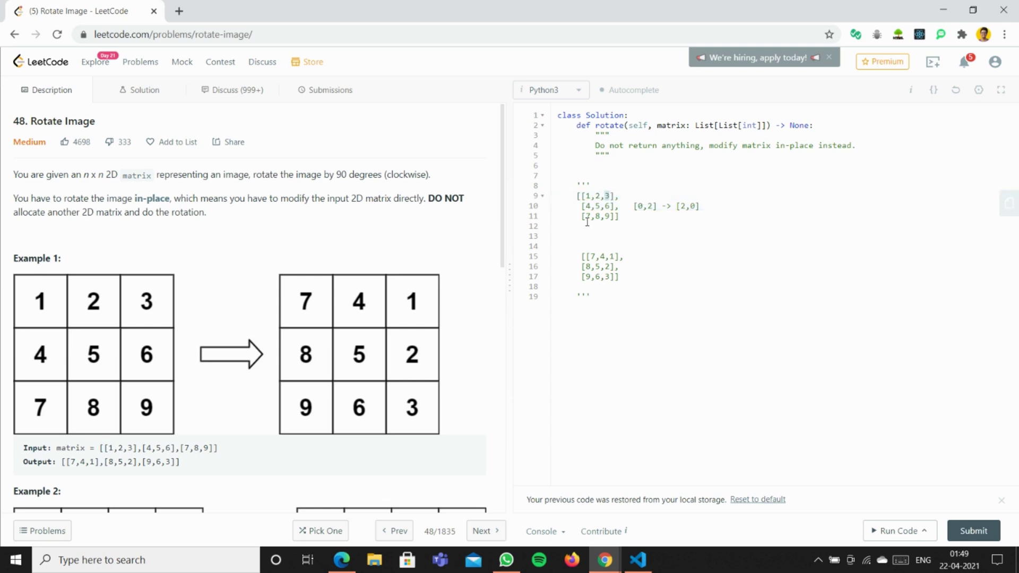
left_click_drag(587, 226, 586, 216)
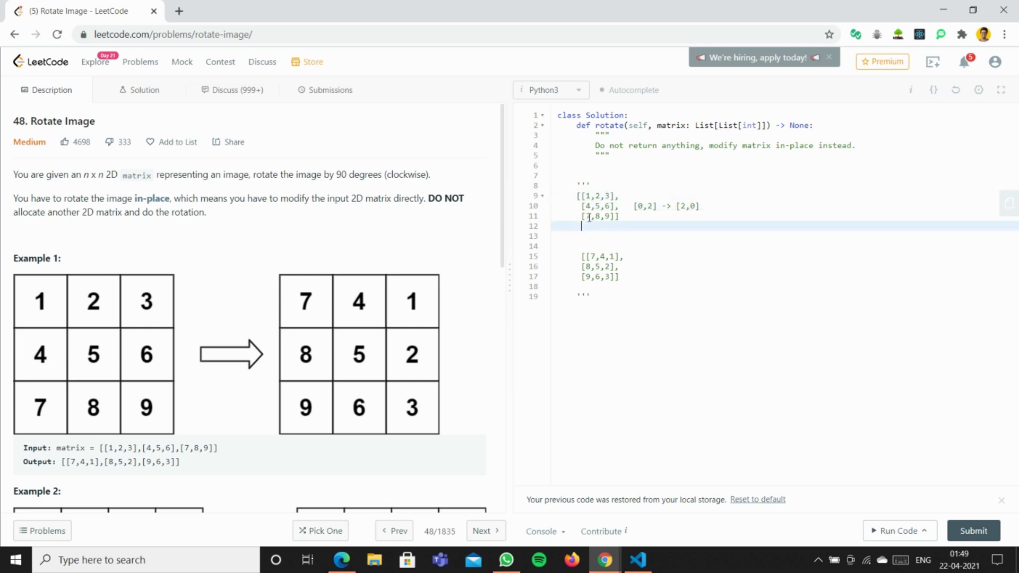
left_click(702, 207)
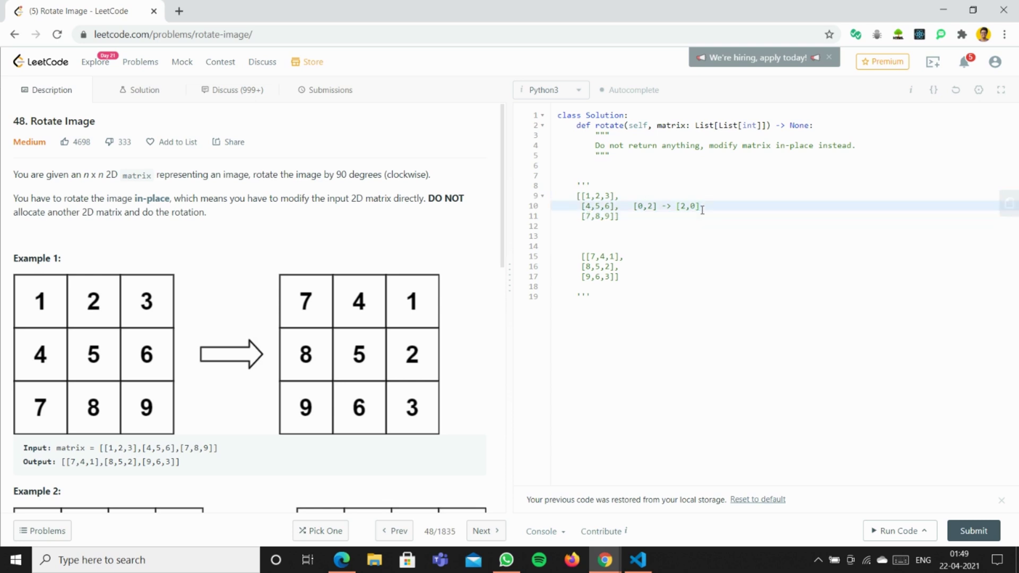
left_click(614, 235)
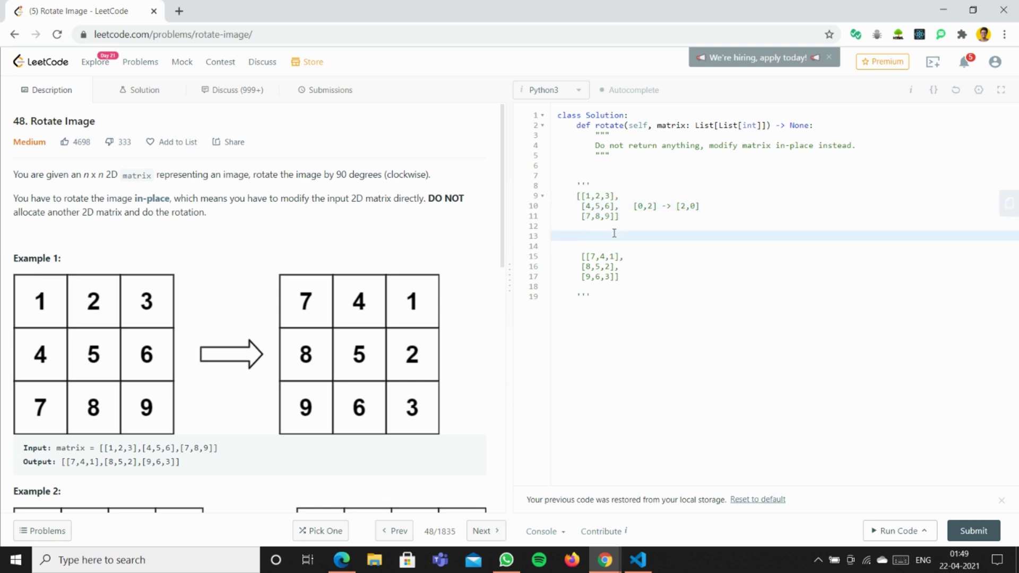
type("tra")
type("nspose")
Write a 'transpose' note with bracketed rows [1,4,7], [2,5,8], [3,6,9].
key("Return")
key("Return")
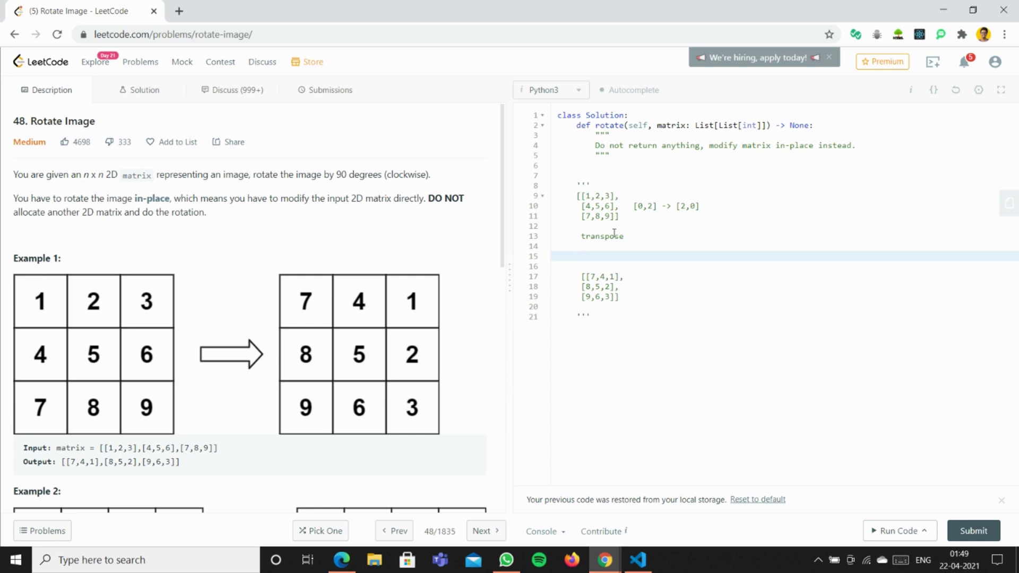
type("[[")
key("Return")
key("Return")
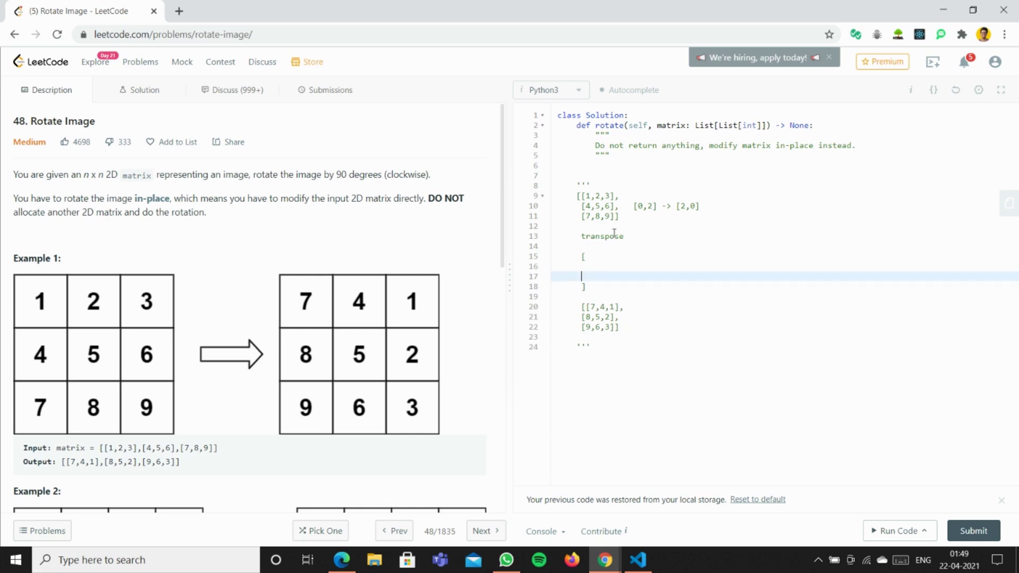
key("Up")
type("[")
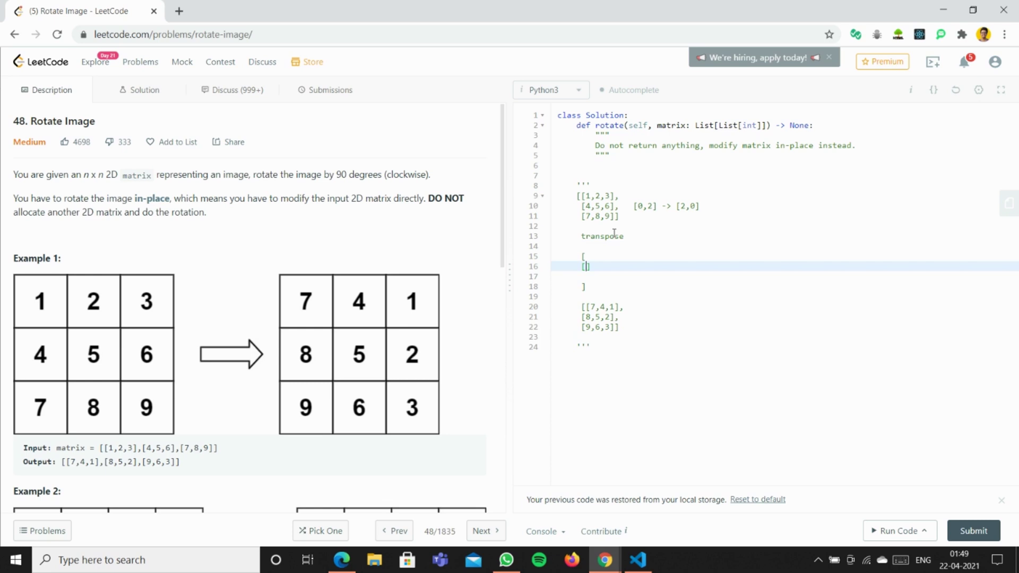
type("1,4,")
type("7")
key("End")
key("Return")
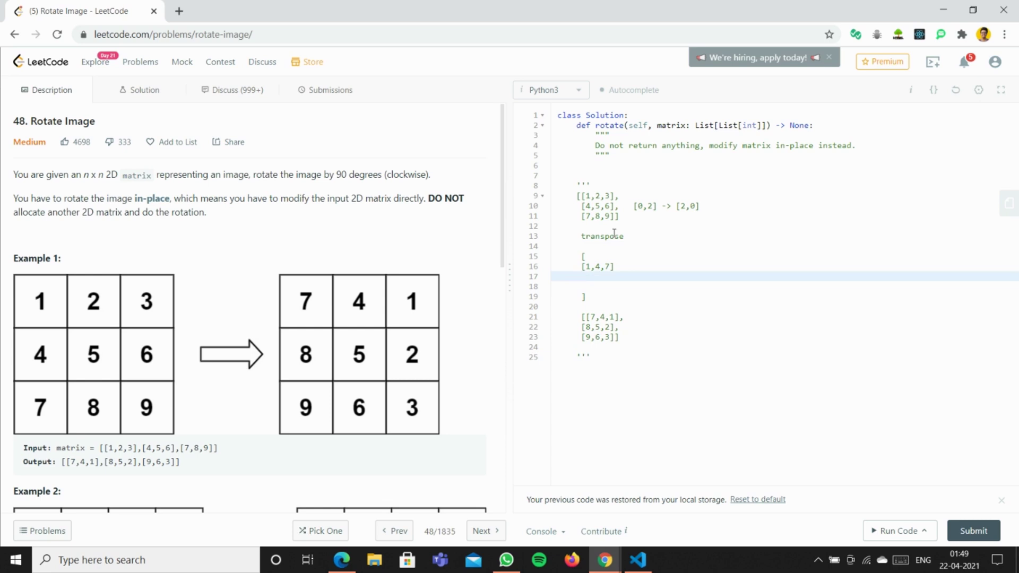
type("[2,")
type("5,8")
key("End")
key("Return")
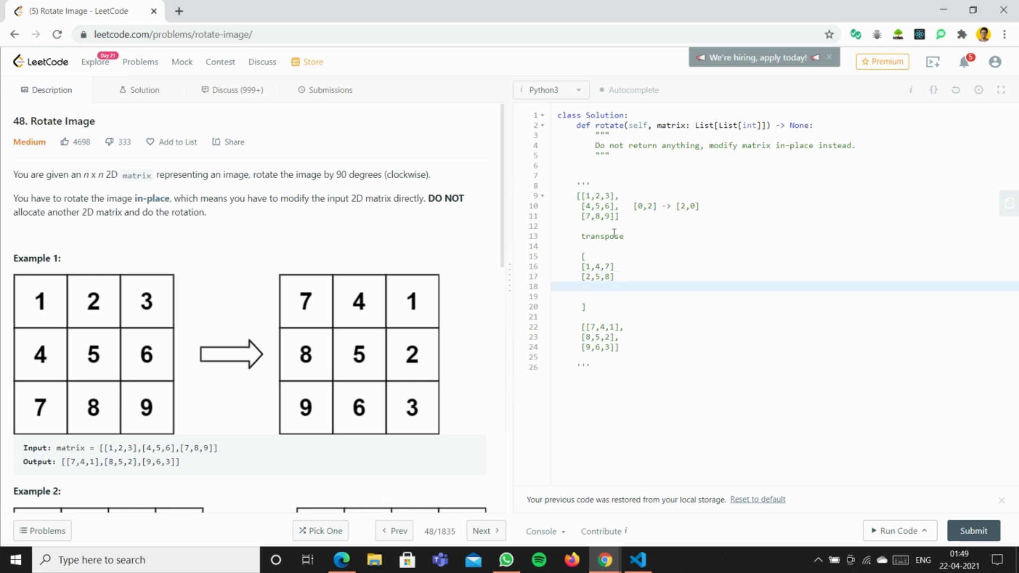
type("[3")
type(",6,")
type("9")
Review the transposed rows and delete the blank line before the closing bracket.
left_click_drag(620, 294, 581, 276)
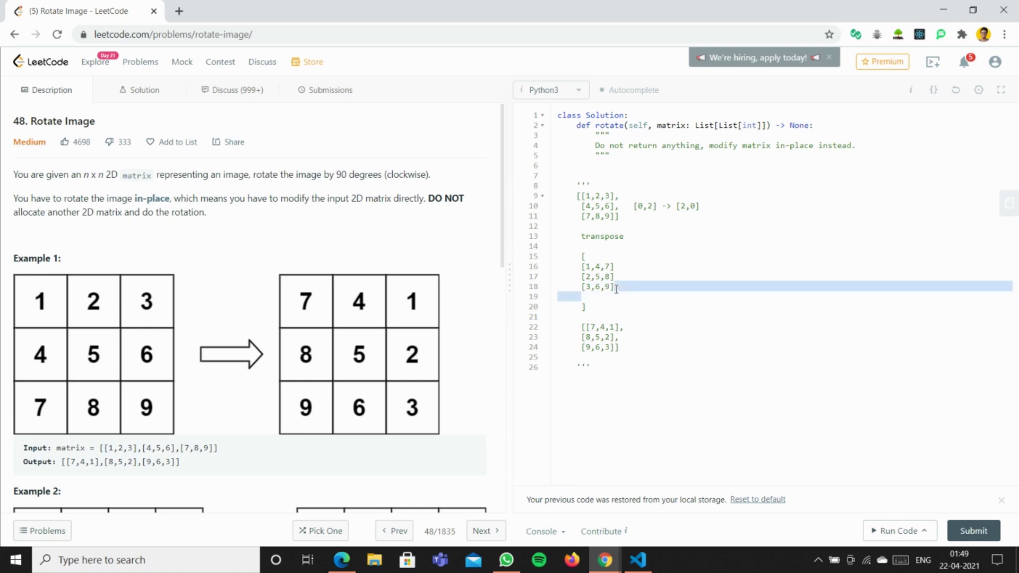
left_click(575, 215)
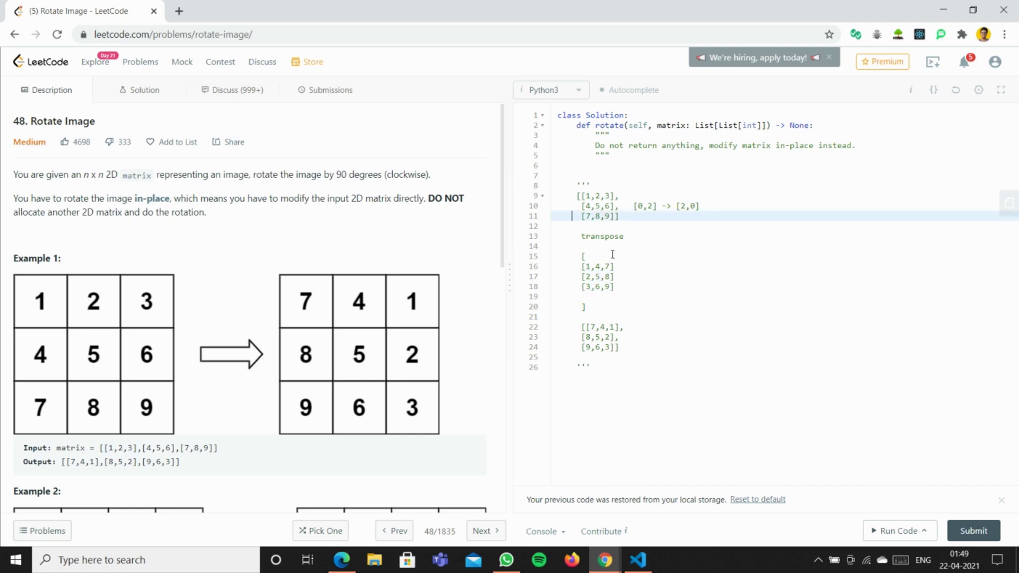
left_click(586, 286)
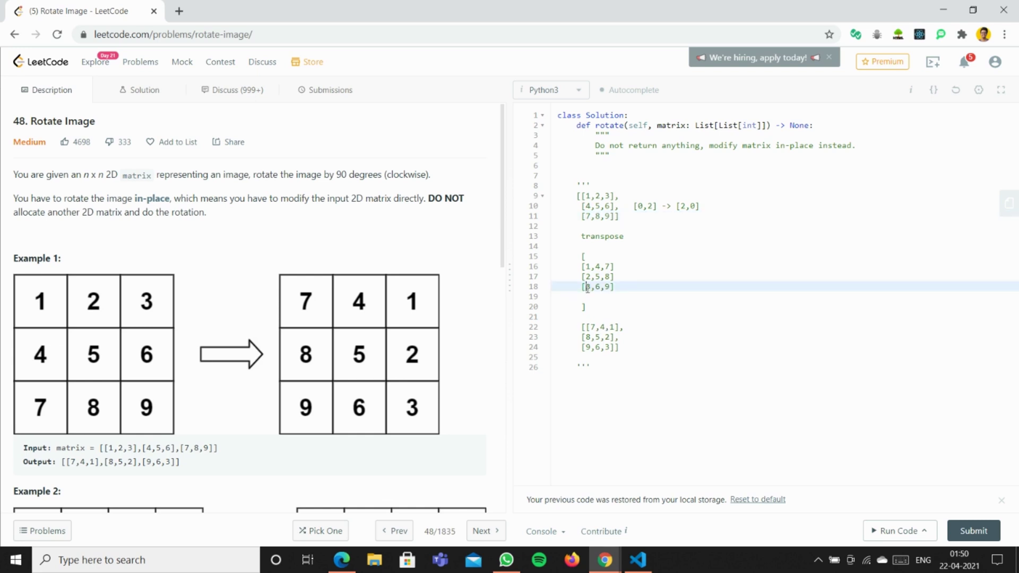
left_click_drag(584, 287, 609, 287)
left_click(608, 287)
left_click_drag(615, 288, 603, 287)
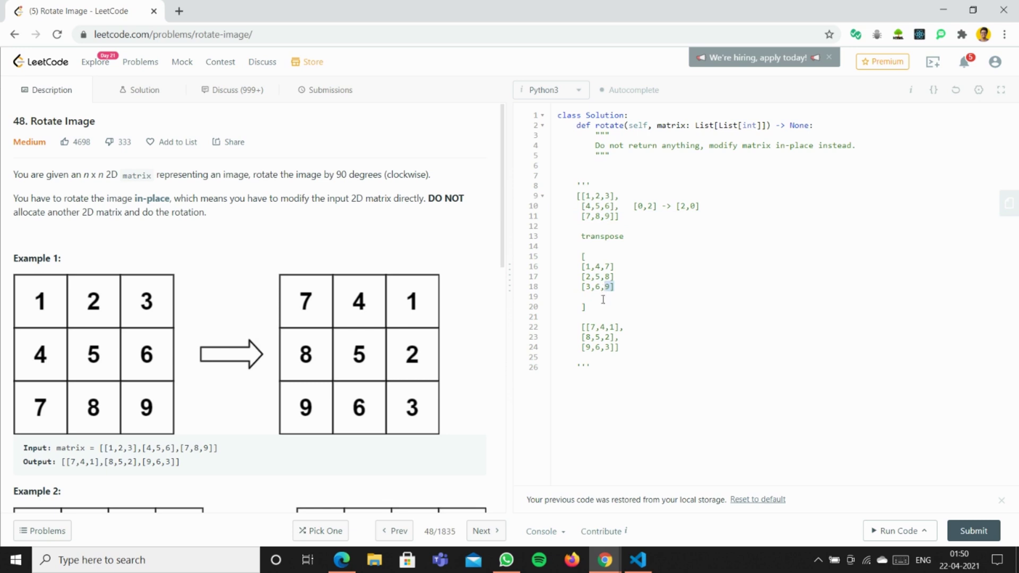
left_click(575, 304)
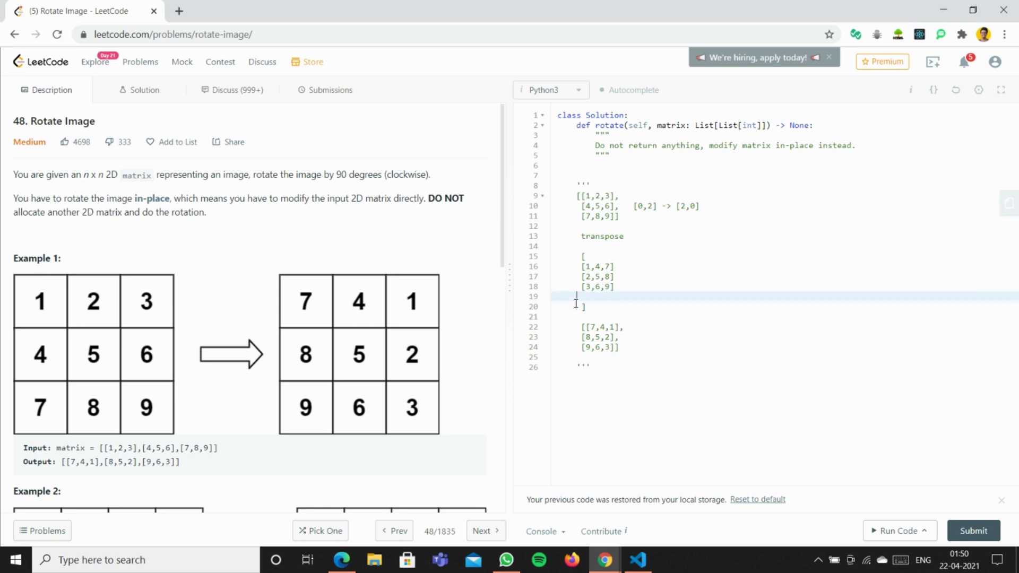
key("BackSpace")
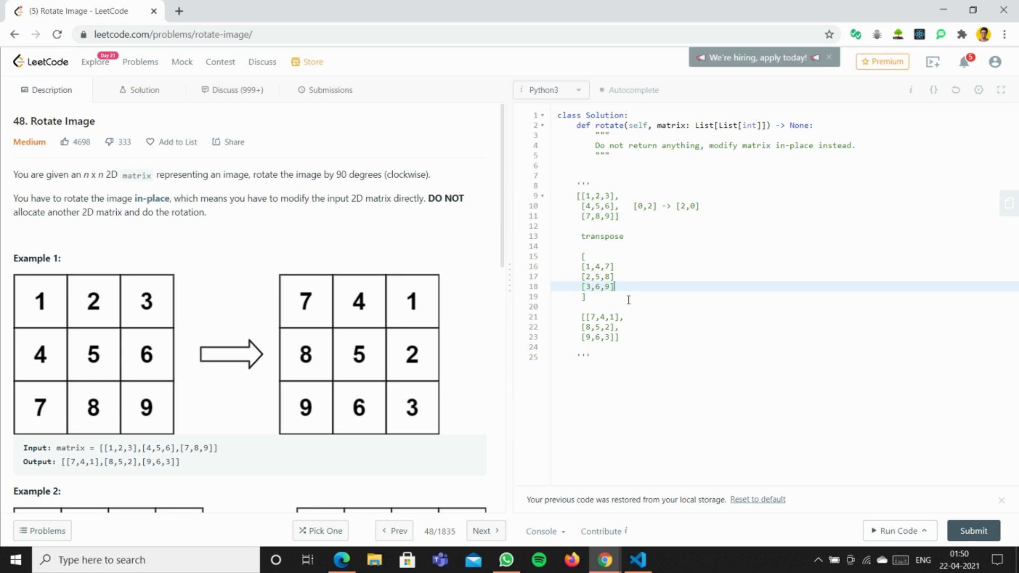
left_click_drag(624, 343, 579, 317)
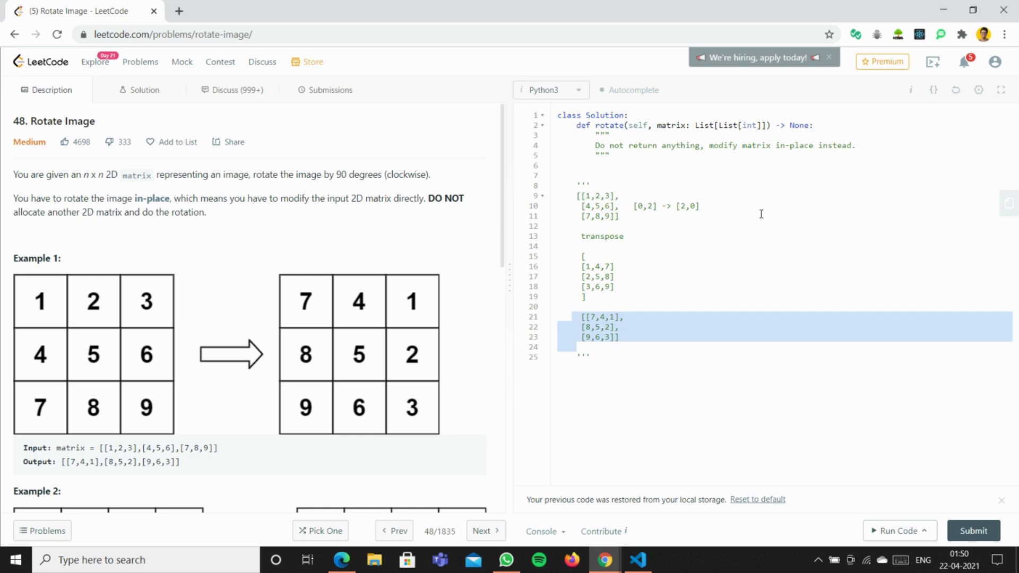
left_click(613, 172)
key("Up")
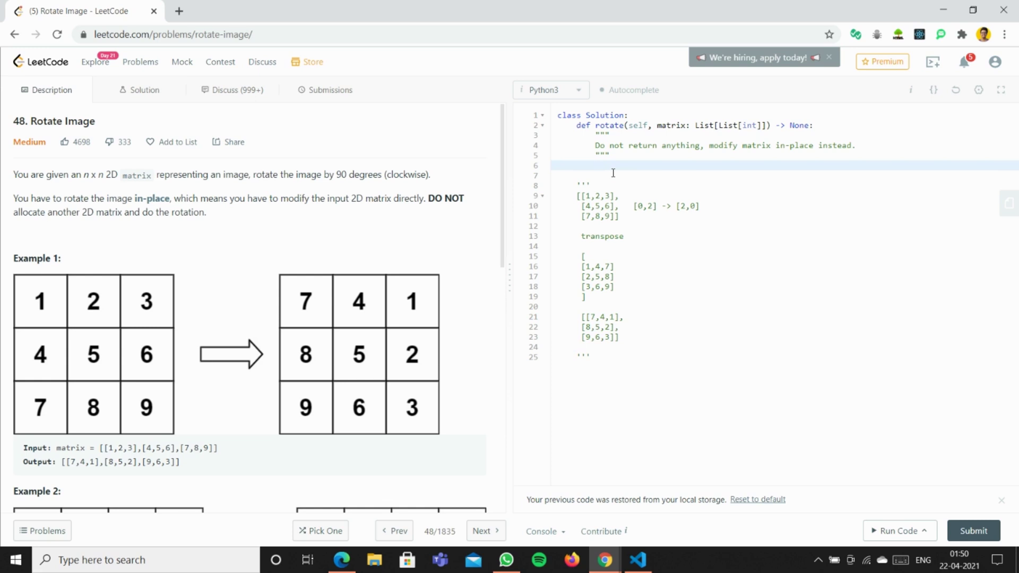
type("for i in")
type(" range(")
type("len(mat")
type("r")
type("ix)")
type("):")
Add the inner loop 'for j in range(i,len(matrix))' swapping matrix[i][j] with matrix[j][i].
key("Return")
type("fo")
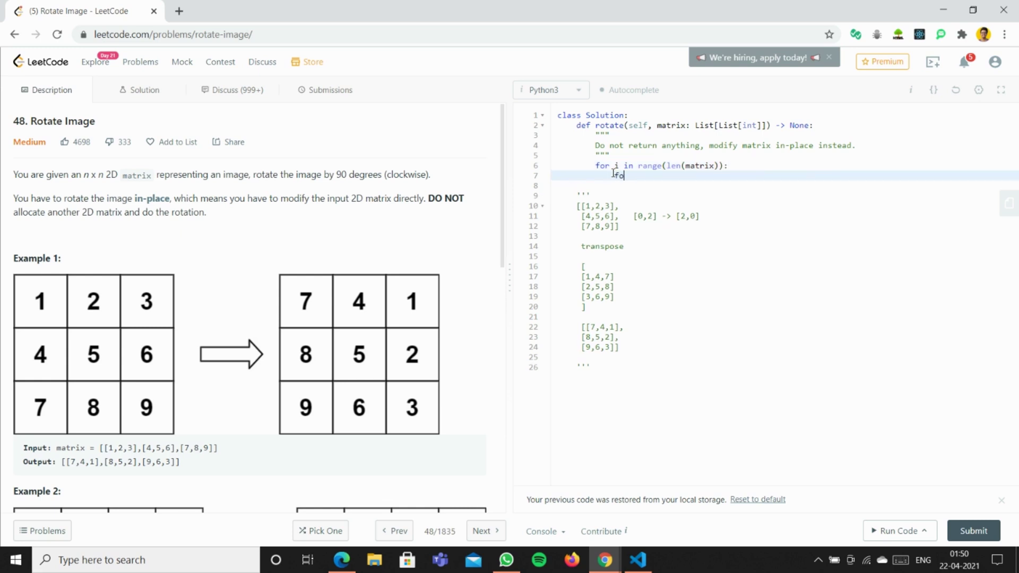
type("r j in range(")
type("i,")
type("len(ma")
type("trix")
key("Right")
type("L")
key("Return")
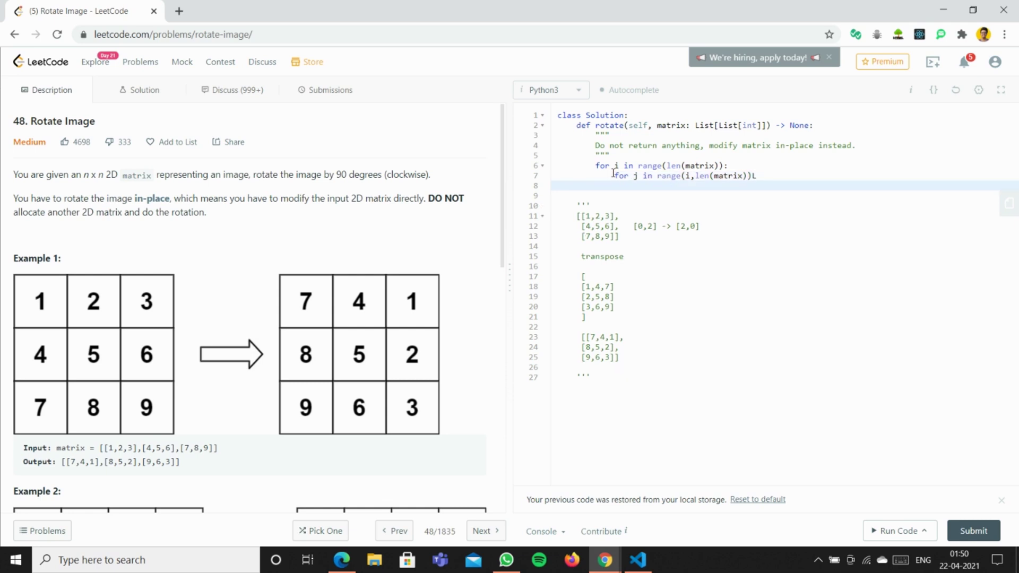
key("BackSpace")
key("Return")
key("BackSpace")
key("BackSpace")
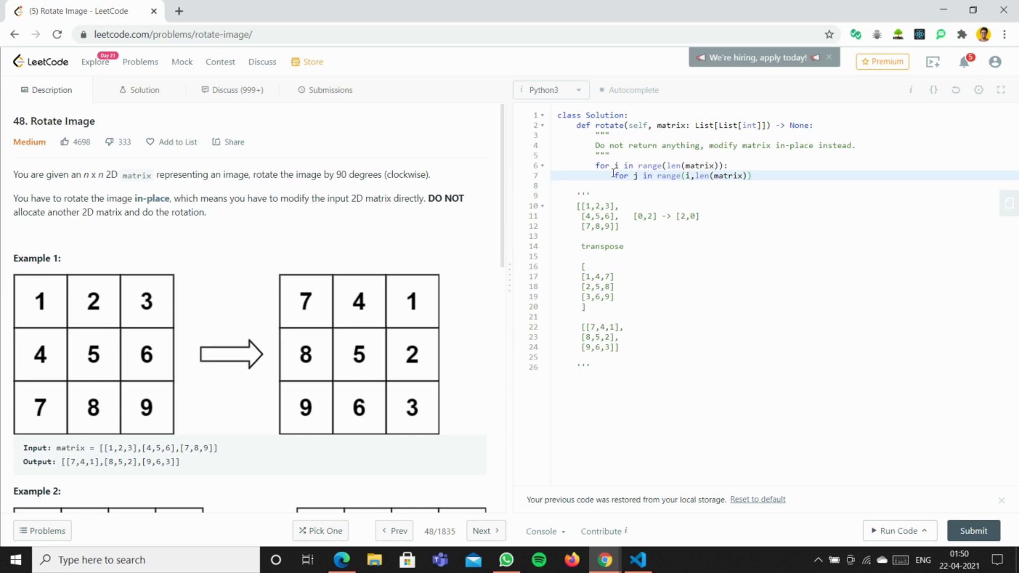
type(":")
key("Return")
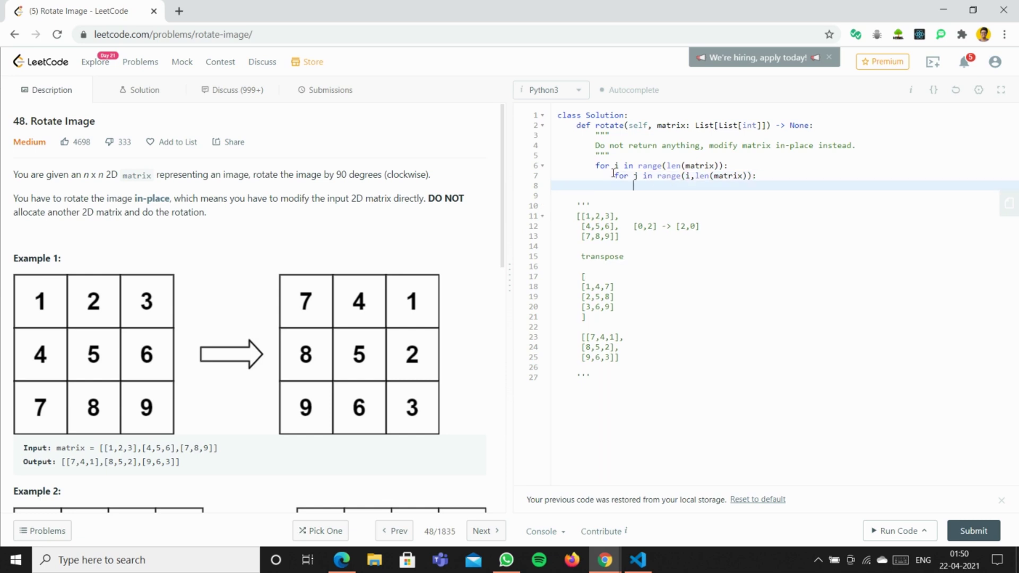
type("matrix[i")
type("][j], ")
type("matrix[j")
type("][i] = ")
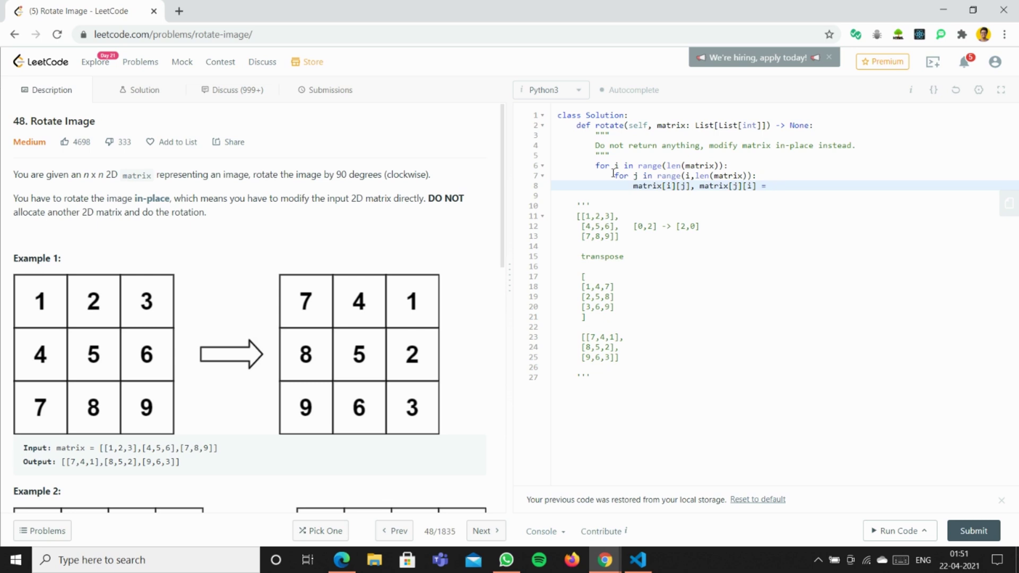
type("matrix")
type("[j]")
type("[i]")
type(" , matrix")
type("[i]")
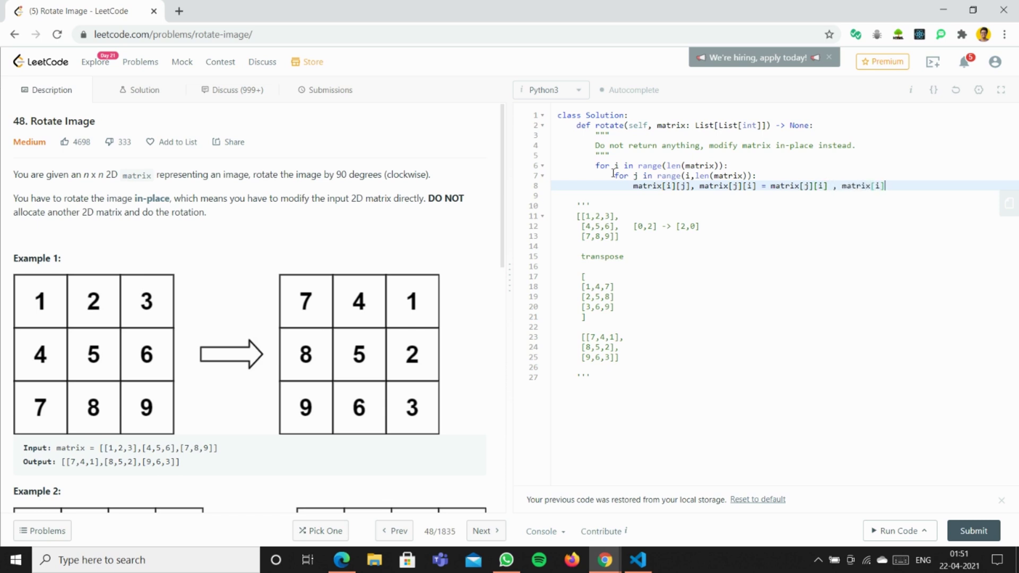
type("[")
type("j")
key("Return")
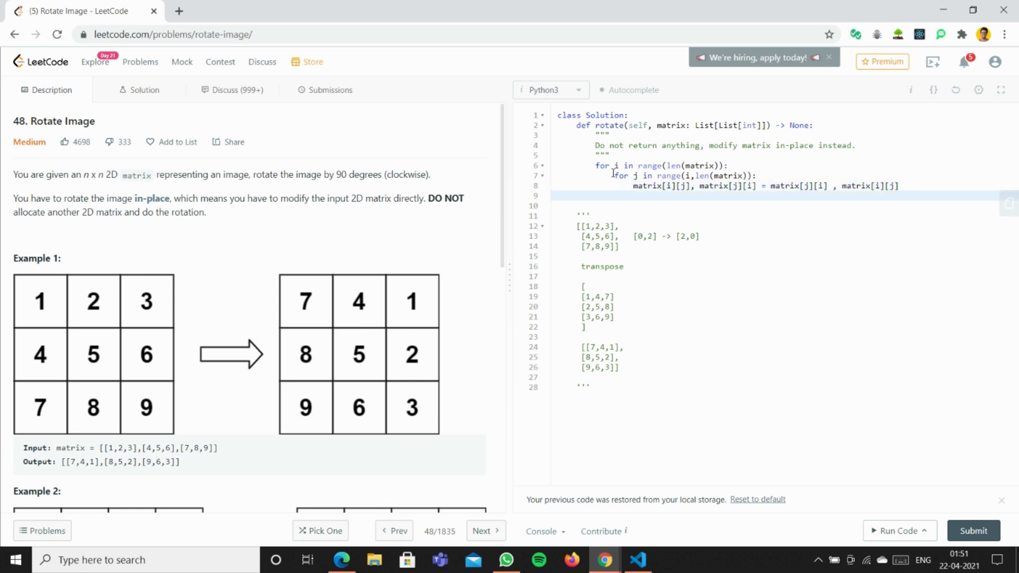
Add a second loop over the rows below the transpose loop.
key("Return")
key("BackSpace")
key("BackSpace")
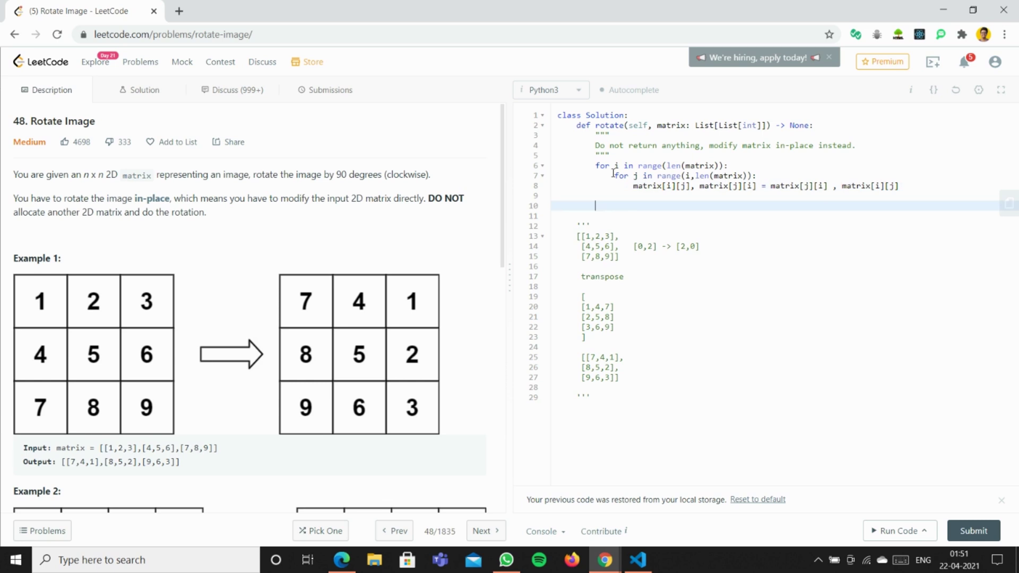
type("for  in")
key("Left")
key("Left")
key("Left")
type("i")
key("Right")
key("Right")
key("Down")
key("Up")
type("range")
type("(len")
type("(matri")
type("x))")
key("Return")
key("BackSpace")
key("BackSpace")
type(":")
key("Return")
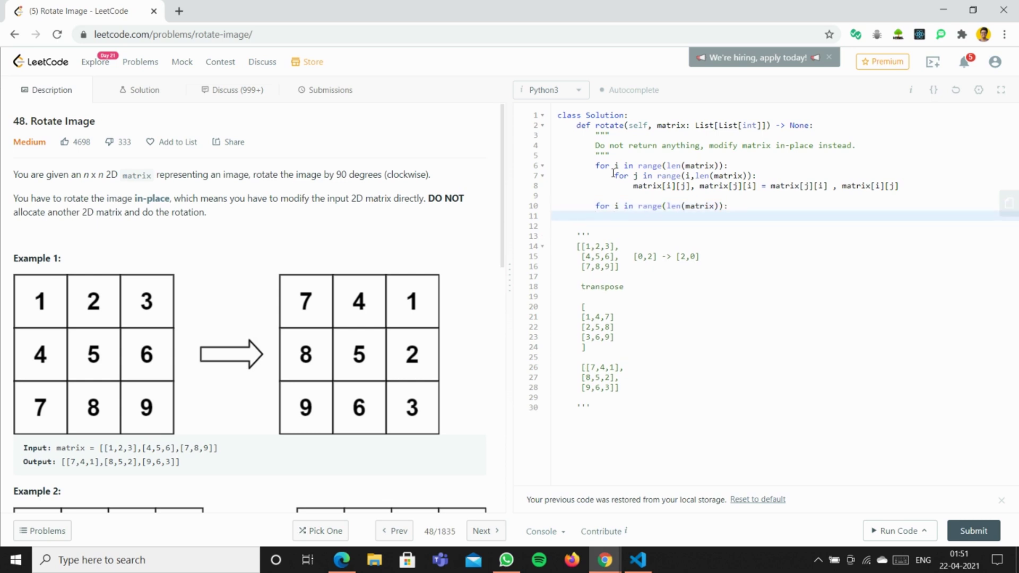
type("left = ")
type("0")
Add left/right pointers and a swapping while loop with left += 1, right -= 1, then test.
key("Return")
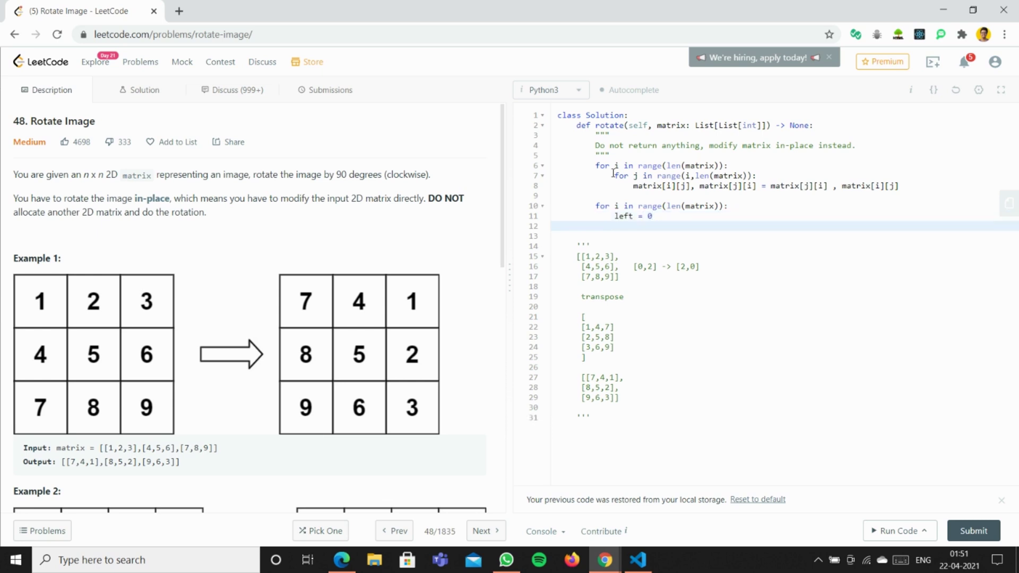
type("right = ")
type("len(")
type("matrix)")
type(" -1")
key("Return")
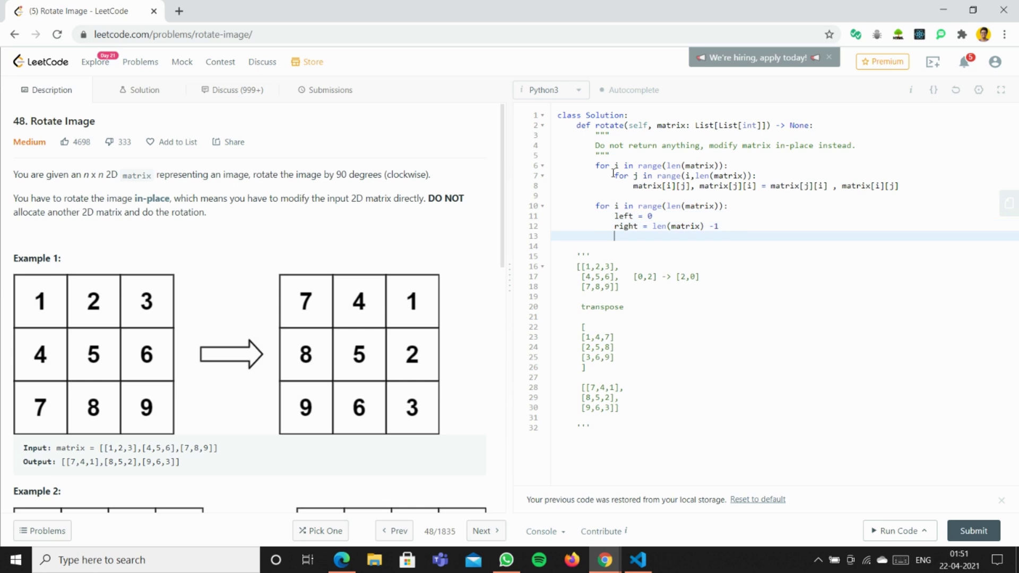
type("wh")
type("ile left ")
type("< right:")
key("Return")
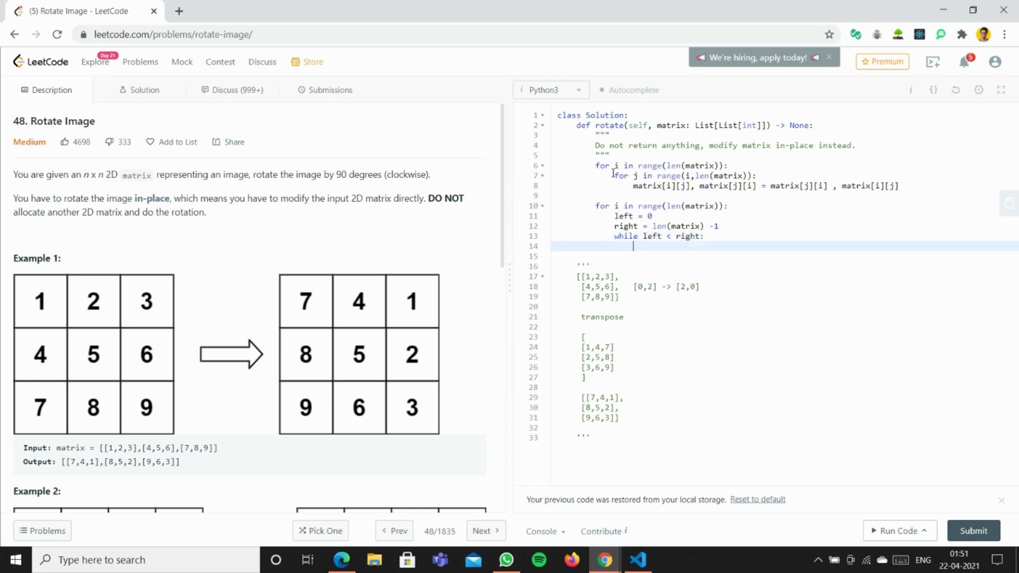
type("ma")
type("trix[")
type("i]")
type("[left")
type("],ma")
type("trix[")
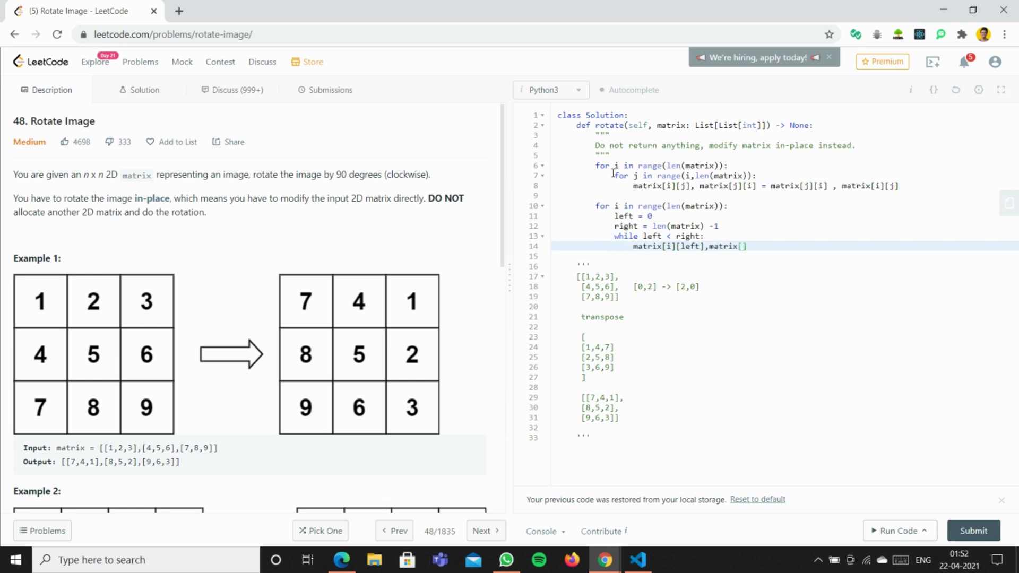
type("i][")
type("right]")
type(" = matr")
type("ix[ri")
type("ght]")
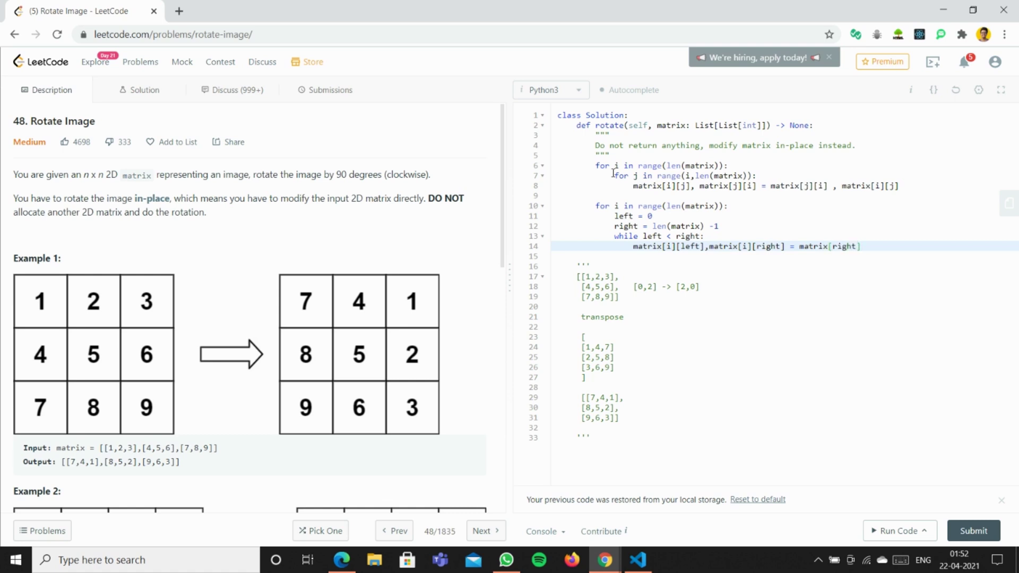
type(", matrix")
type("[lef")
type("t")
key("Return")
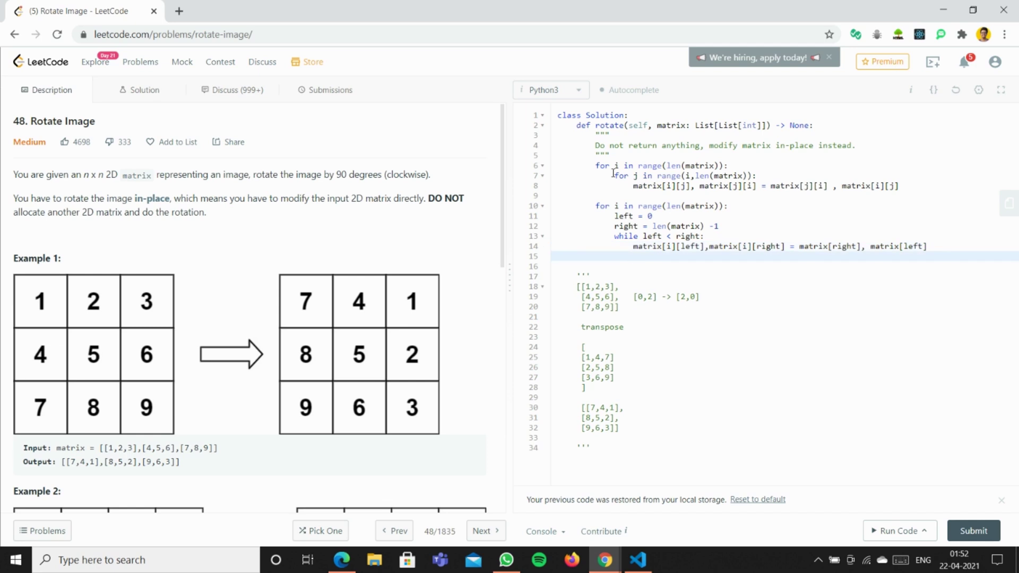
key("Return")
type("left")
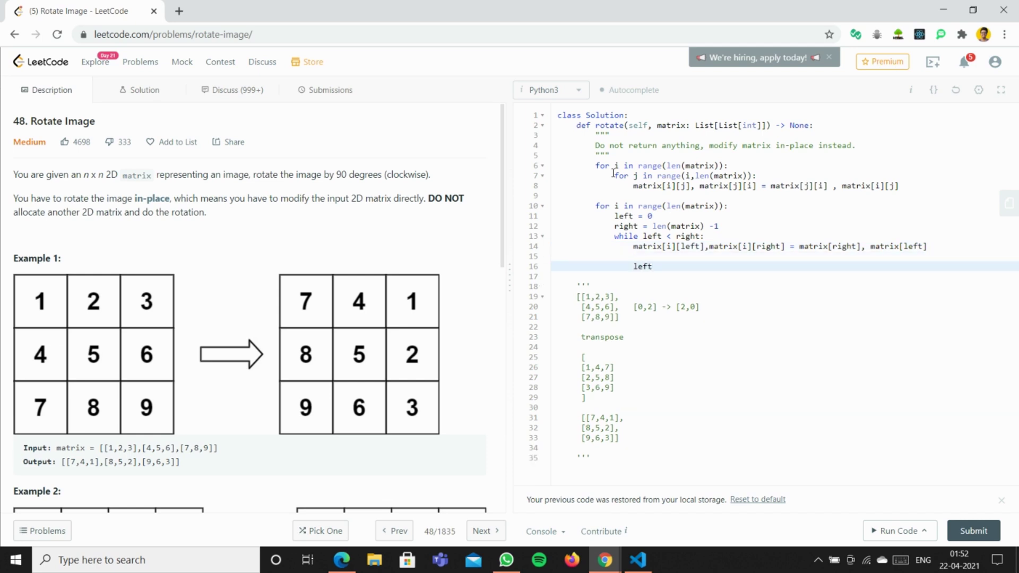
type(" += 1")
key("Return")
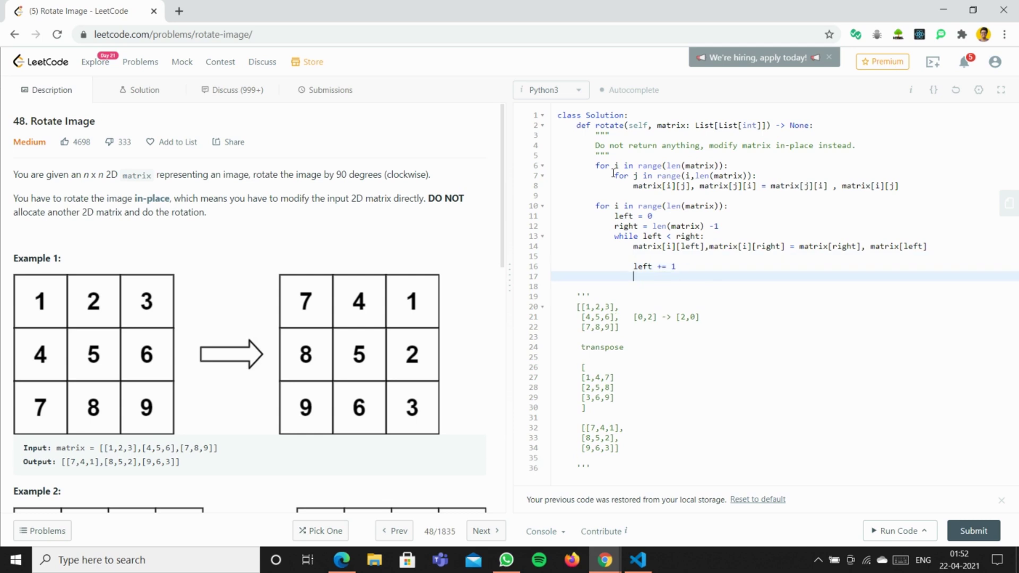
type("right ")
type("- =")
key("BackSpace")
key("BackSpace")
type("= ")
type("1")
left_click(898, 531)
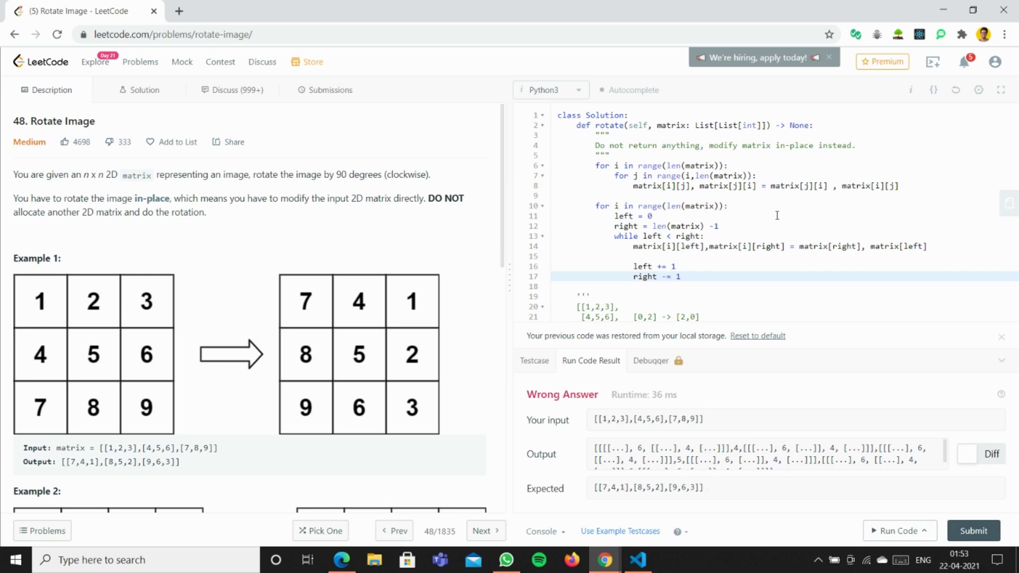
Change the swap to use matrix[i][right] and matrix[i][left].
left_click(831, 246)
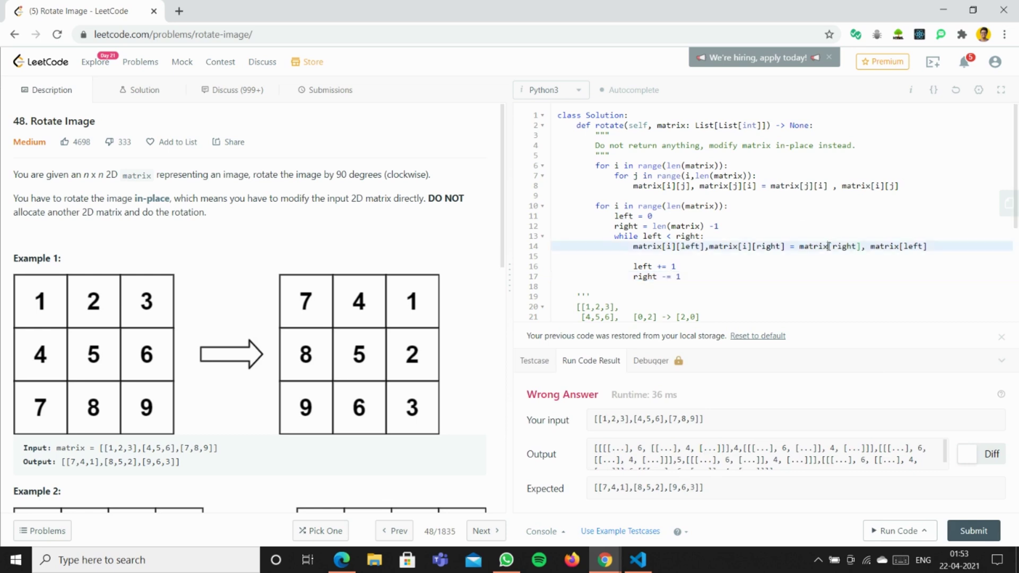
type("[i")
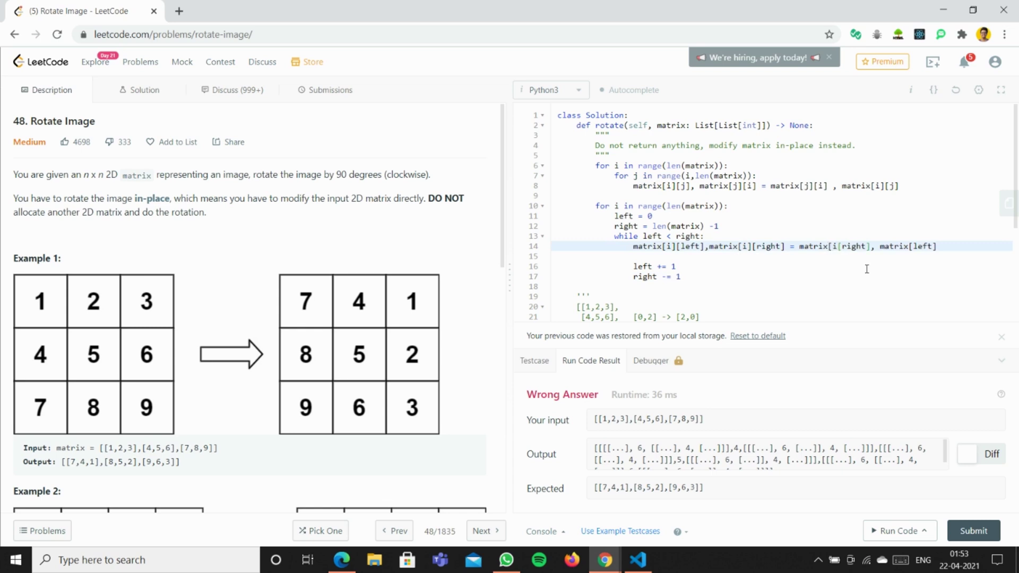
type("]")
key("Right")
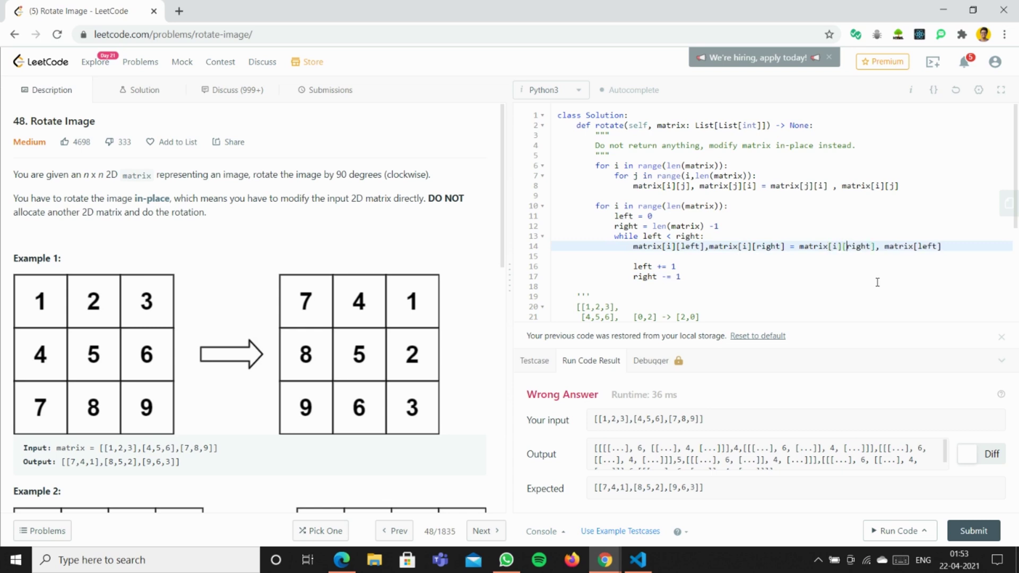
left_click(915, 246)
type("[i][")
Run the example to Accepted and submit the solution, succeeding at 36 ms.
left_click(894, 531)
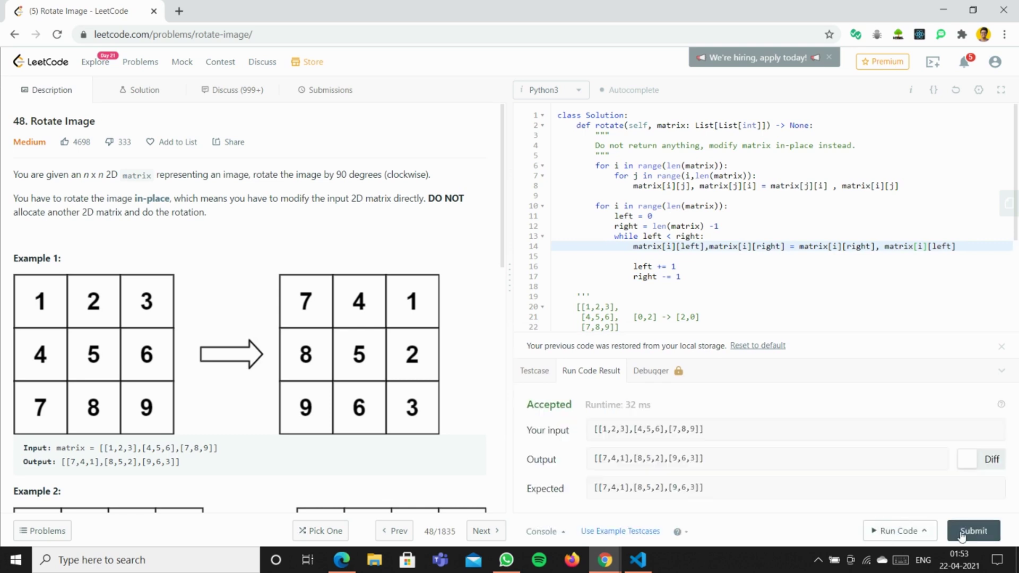
left_click(972, 531)
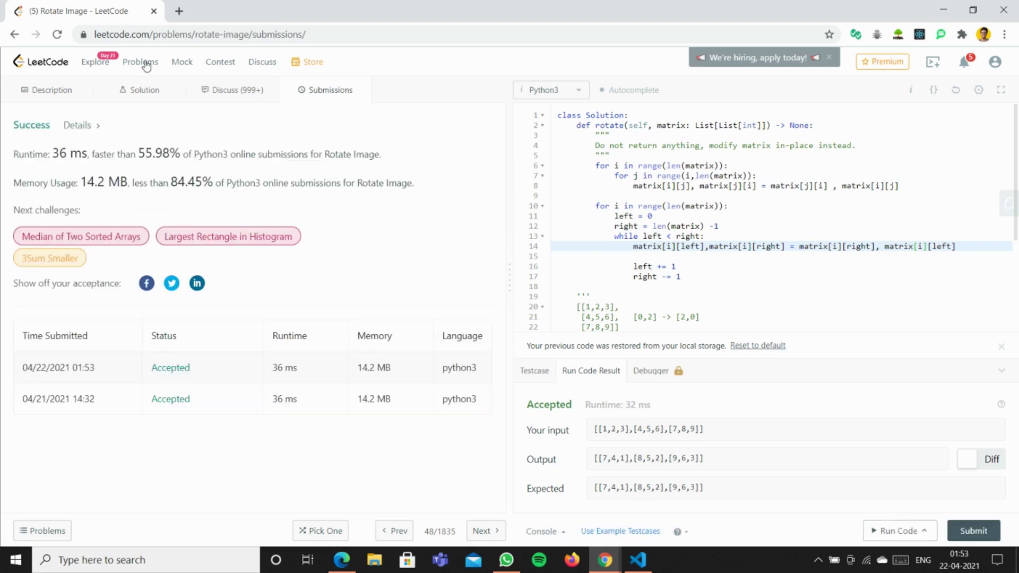
left_click(52, 91)
scroll(588, 233, "down", 3)
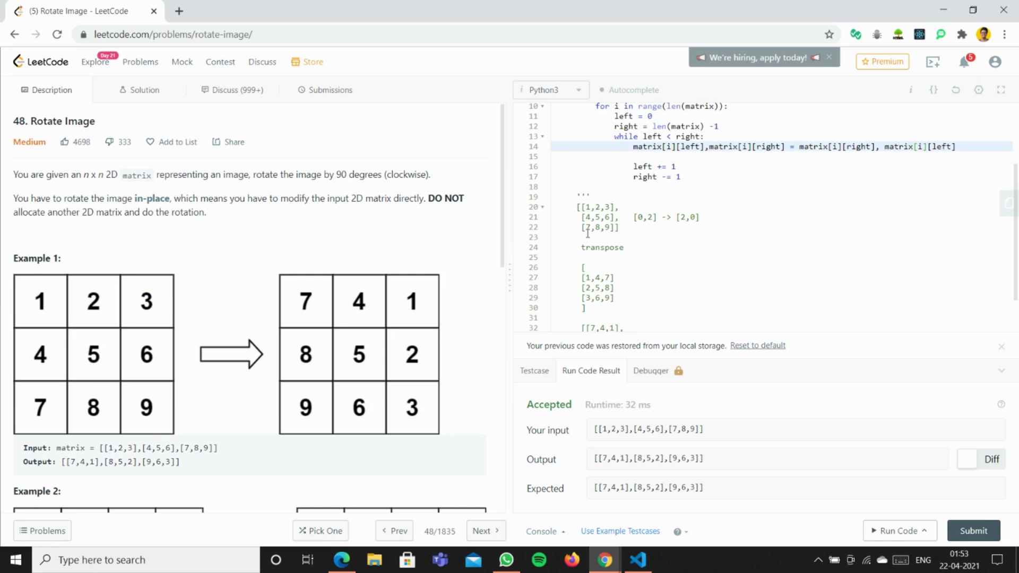
scroll(716, 199, "up", 3)
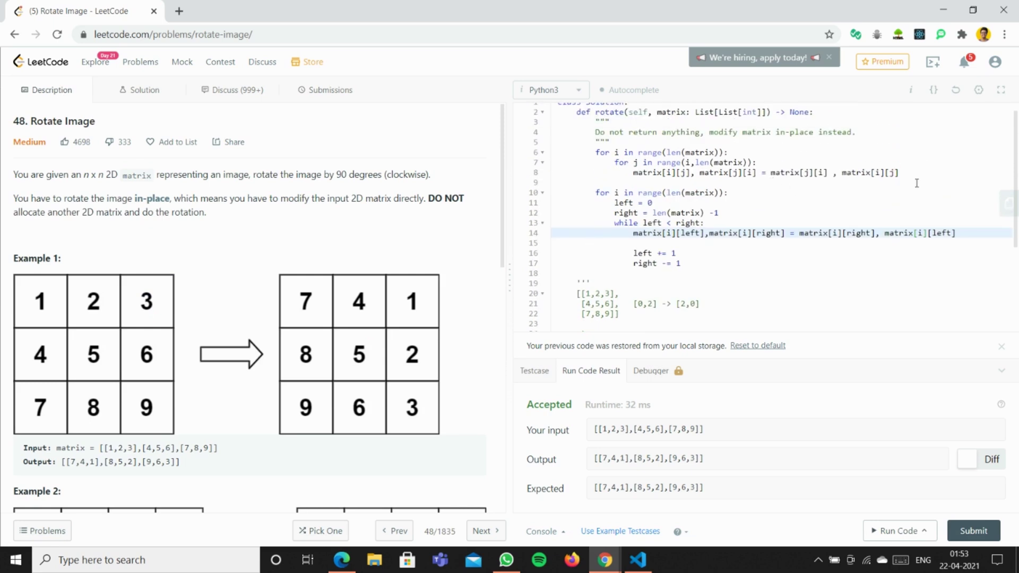
Review the transpose loop and the elements of the transposed row [1,4,7].
left_click_drag(915, 182, 571, 152)
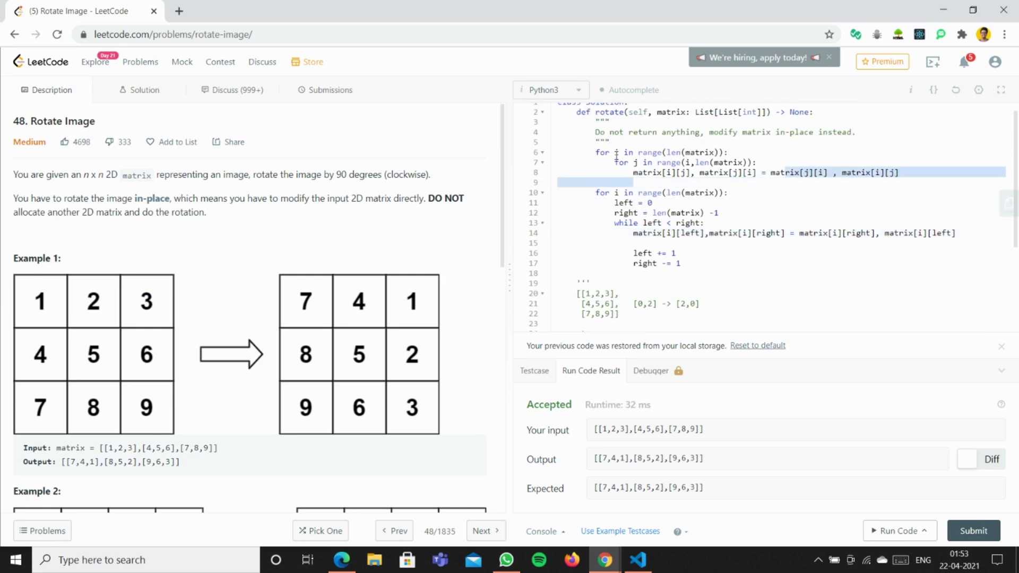
left_click(737, 193)
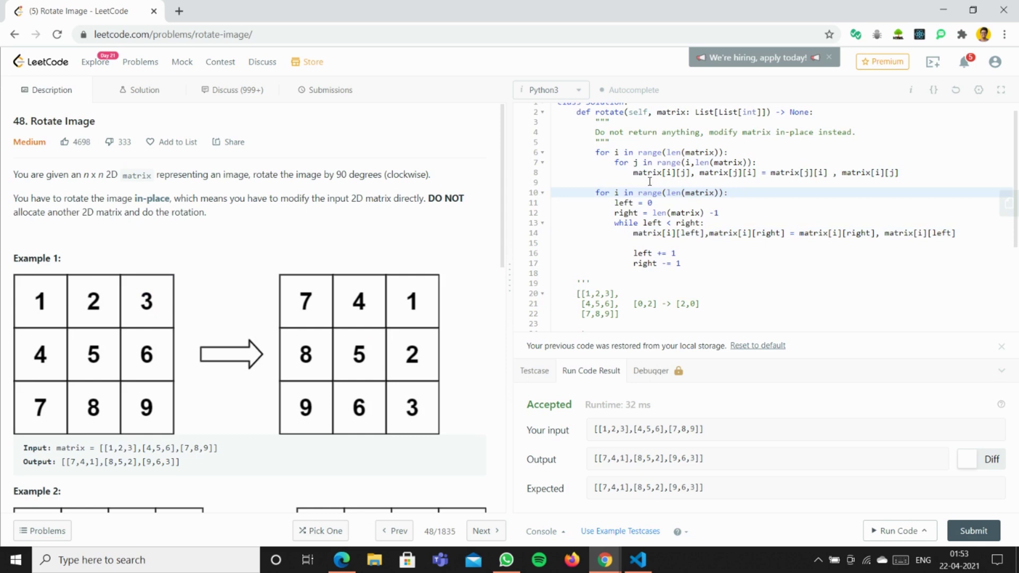
scroll(629, 171, "down", 1)
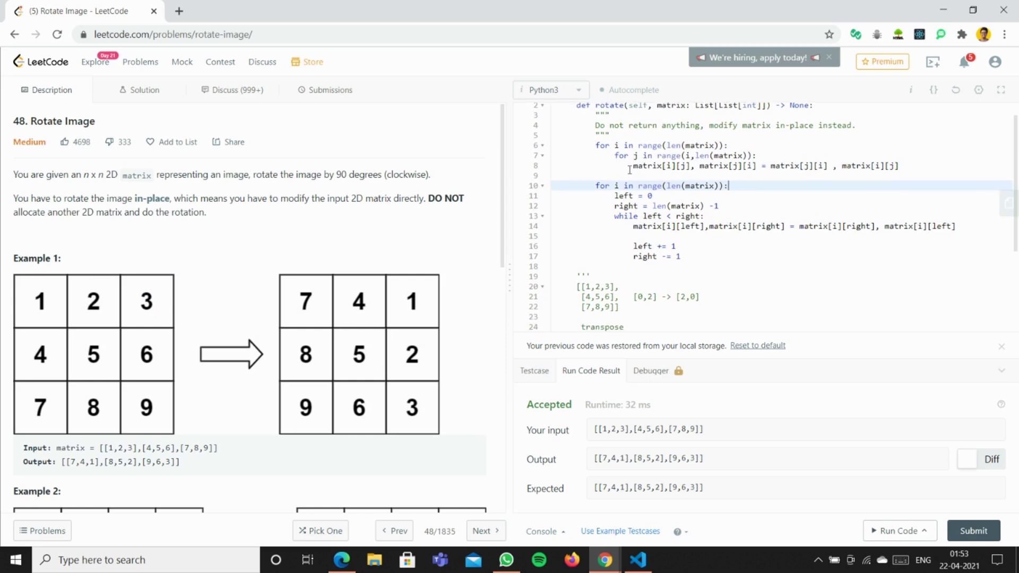
scroll(658, 229, "down", 3)
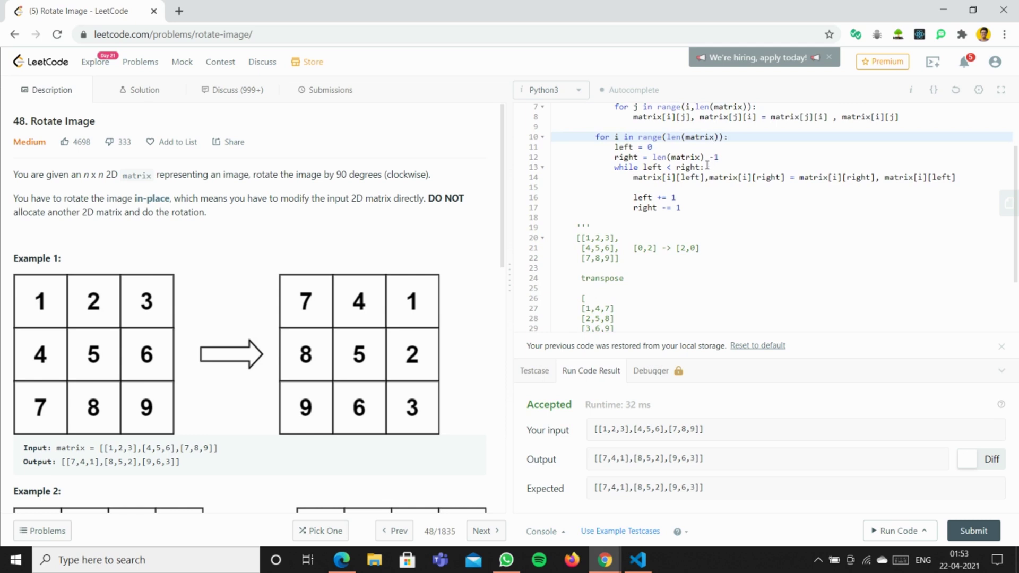
left_click(612, 309)
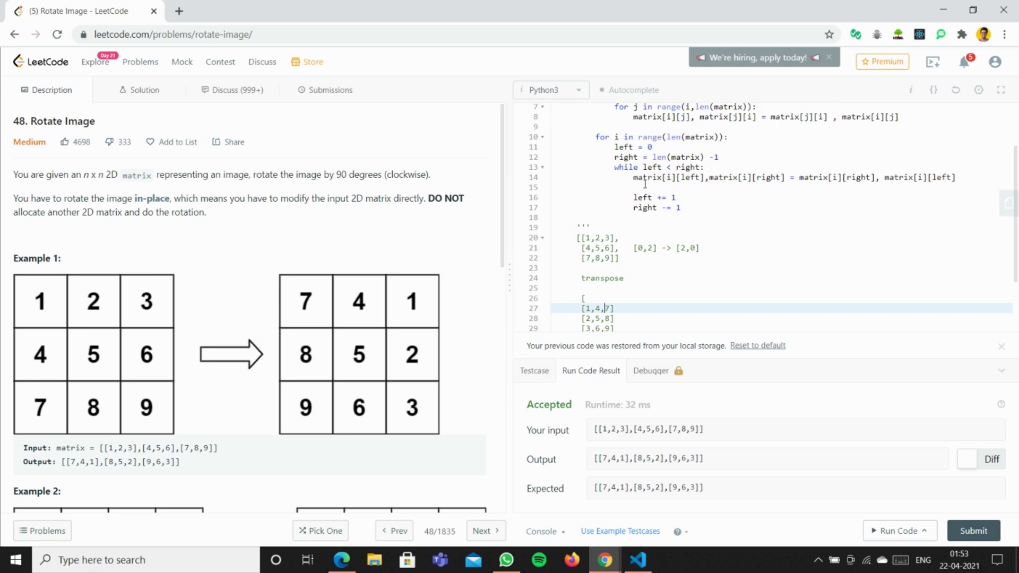
left_click(614, 308)
left_click_drag(596, 308, 587, 308)
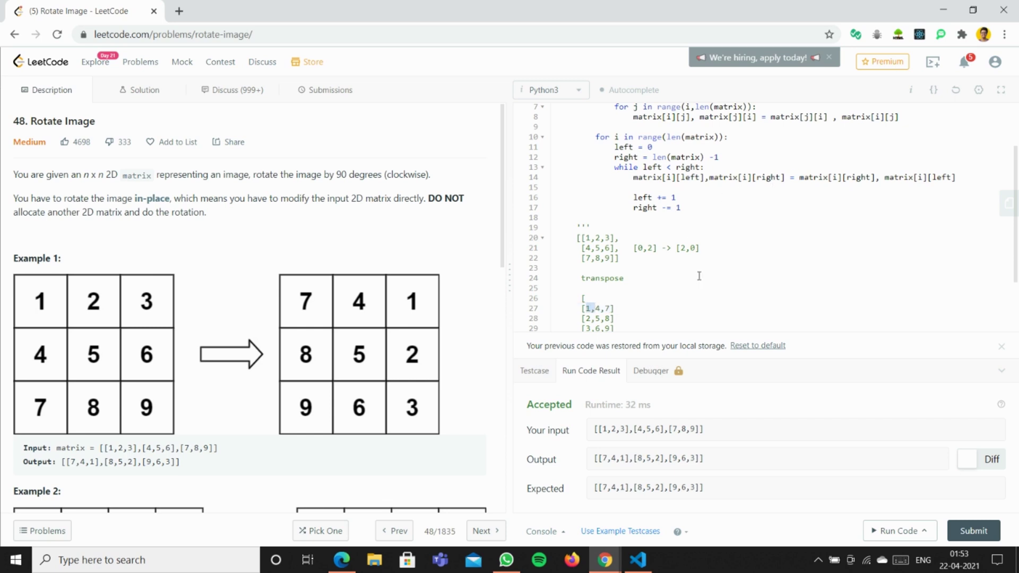
left_click(607, 308)
double_click(597, 307)
scroll(694, 178, "up", 2)
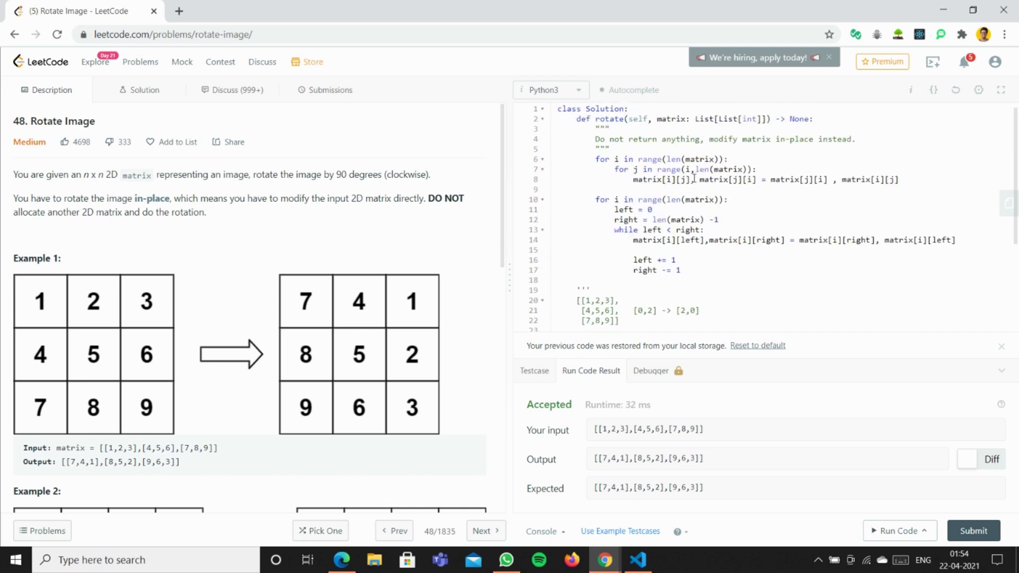
scroll(694, 177, "down", 2)
scroll(694, 176, "down", 2)
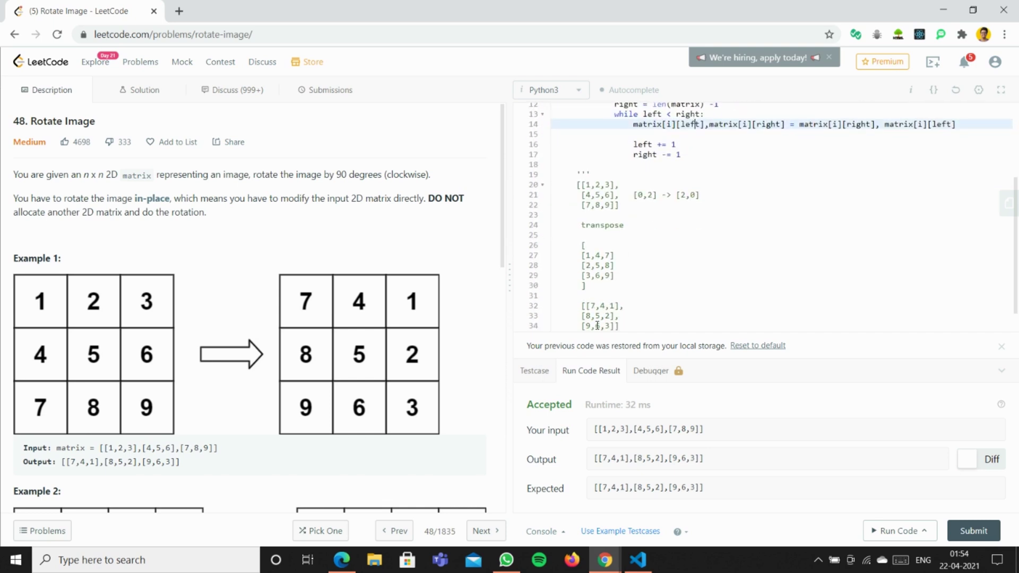
Delete blank line 15 between the swap and the pointer updates.
left_click(723, 195)
scroll(724, 195, "up", 3)
scroll(723, 196, "up", 2)
left_click(630, 257)
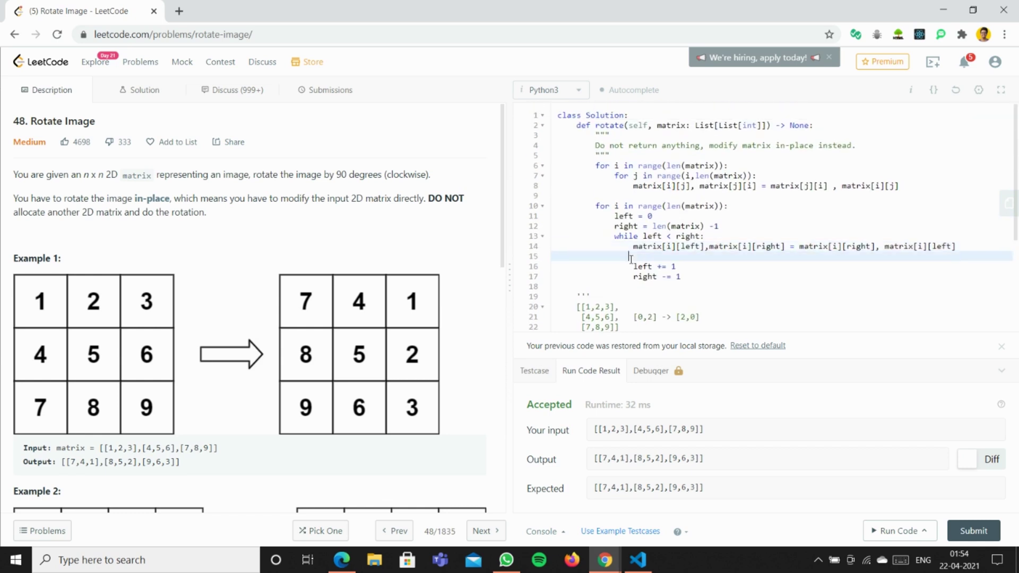
key("BackSpace")
key("BackSpace")
key("BackSpace")
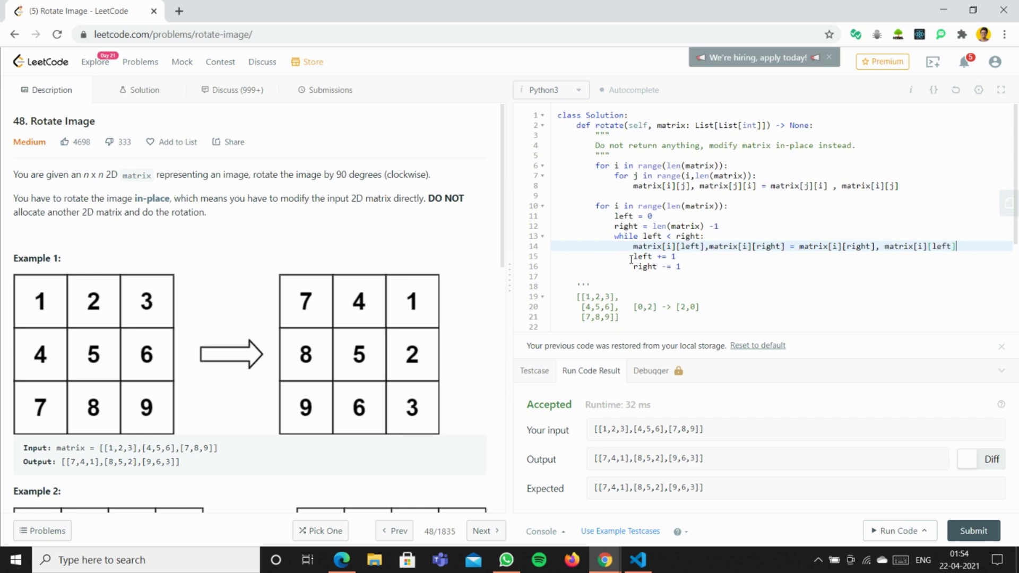